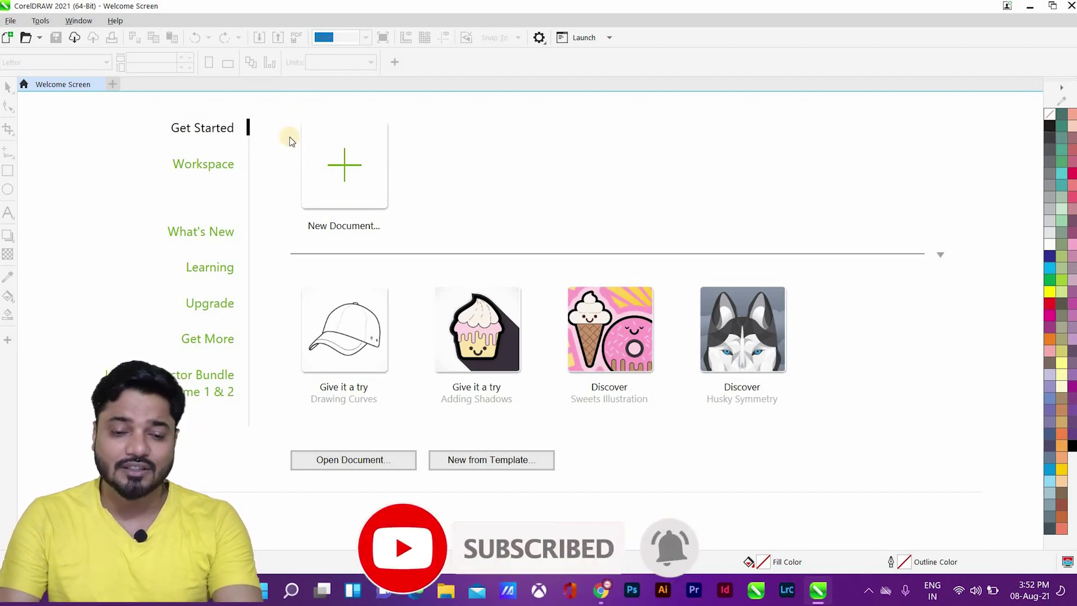
click(344, 169)
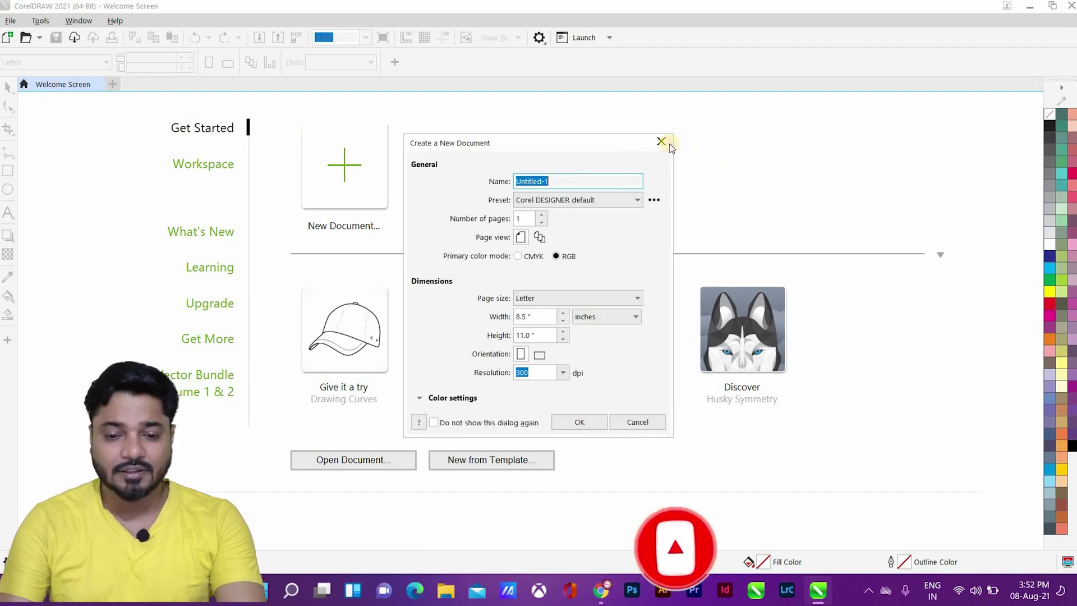
click(664, 141)
key(ctrl+n)
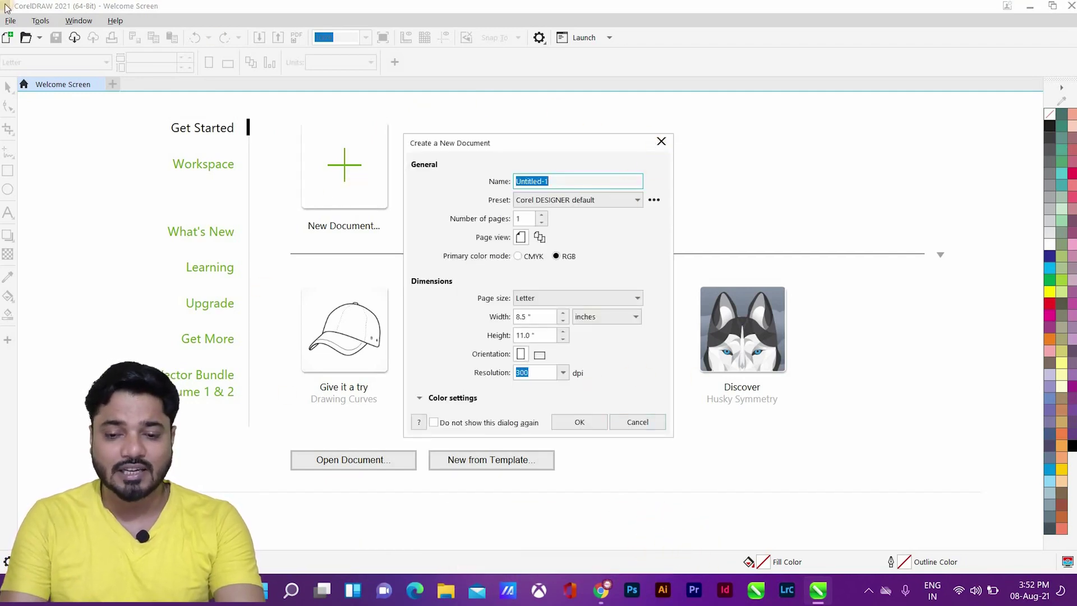
click(662, 141)
key(ctrl+n)
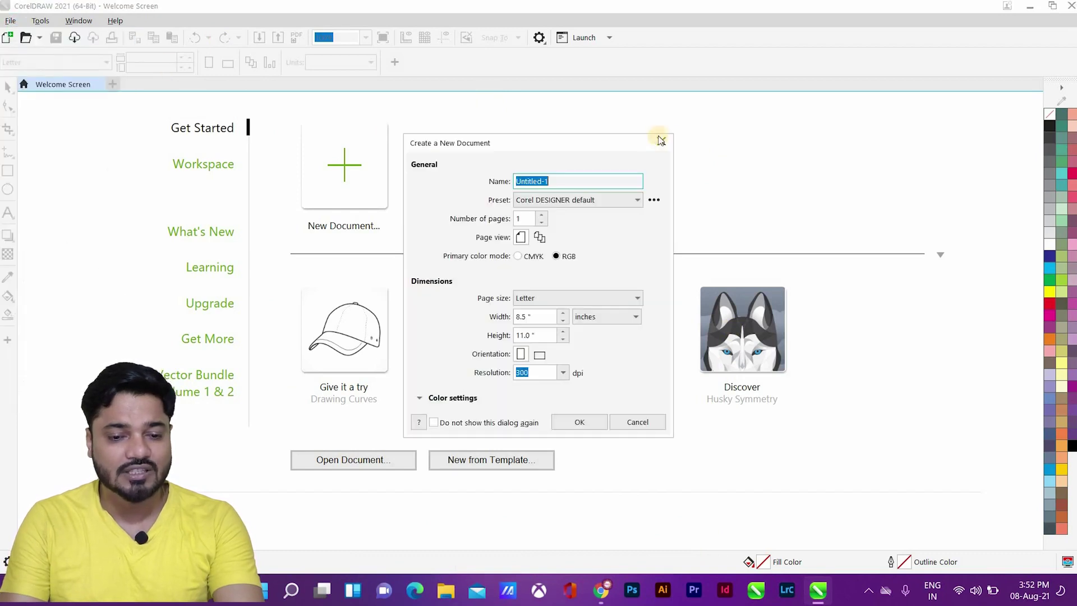
key(Escape)
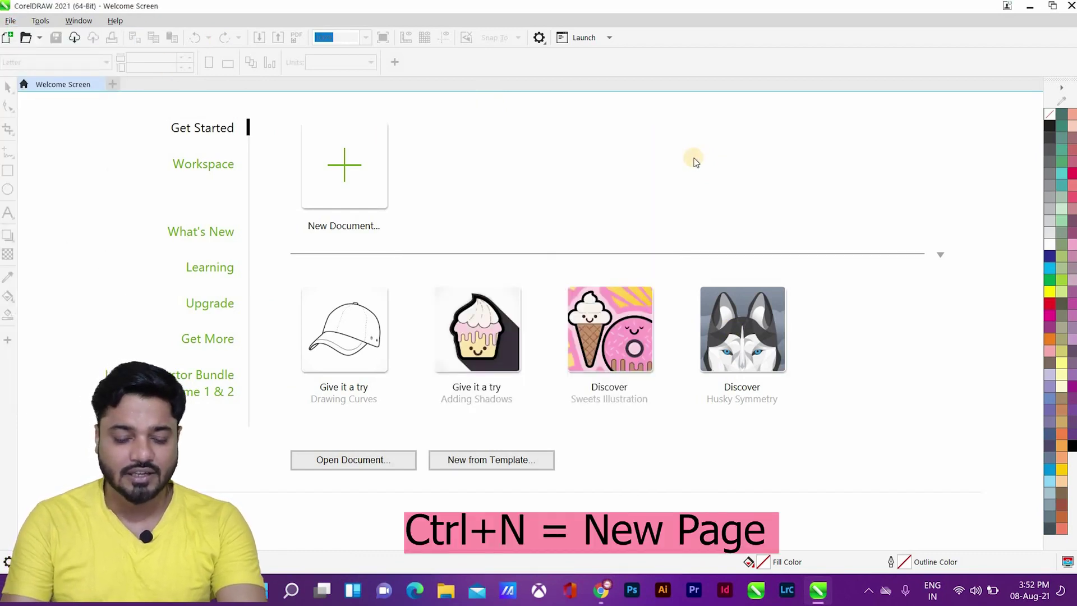
Start a new document and name it xyz
key(ctrl+n)
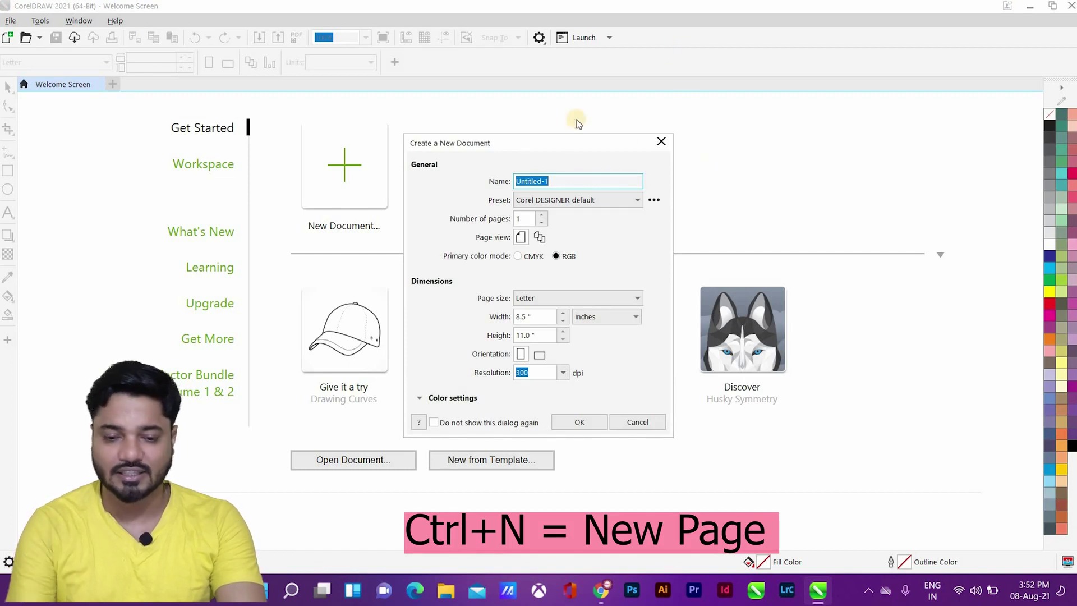
drag(503, 142, 445, 134)
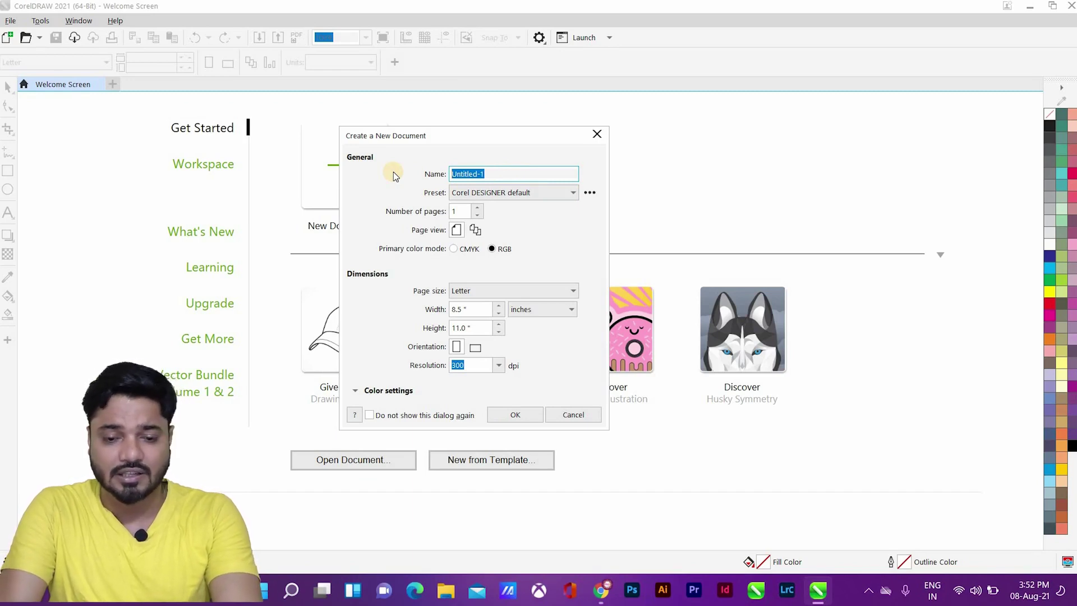
text(x)
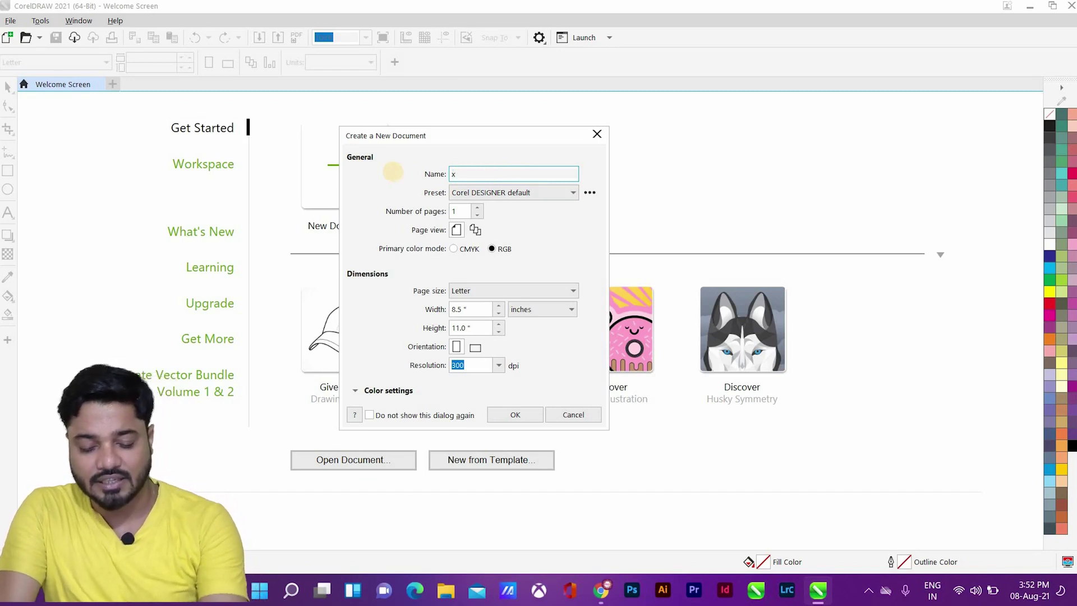
text(yz)
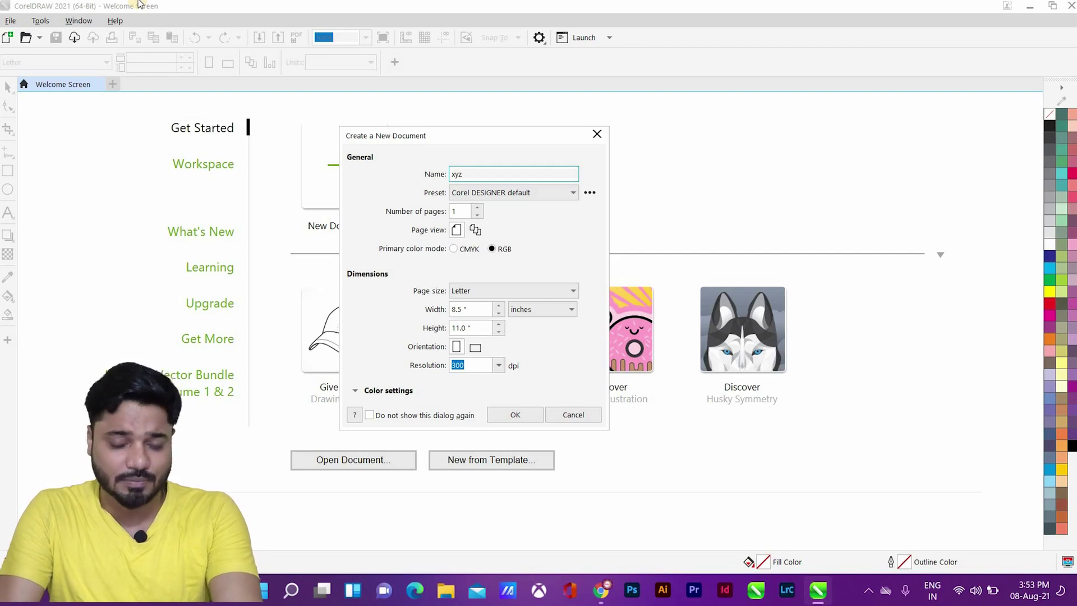
Increase the new document's number of pages to 12 and replace that count with 50
click(478, 209)
click(478, 208)
click(479, 209)
click(479, 209)
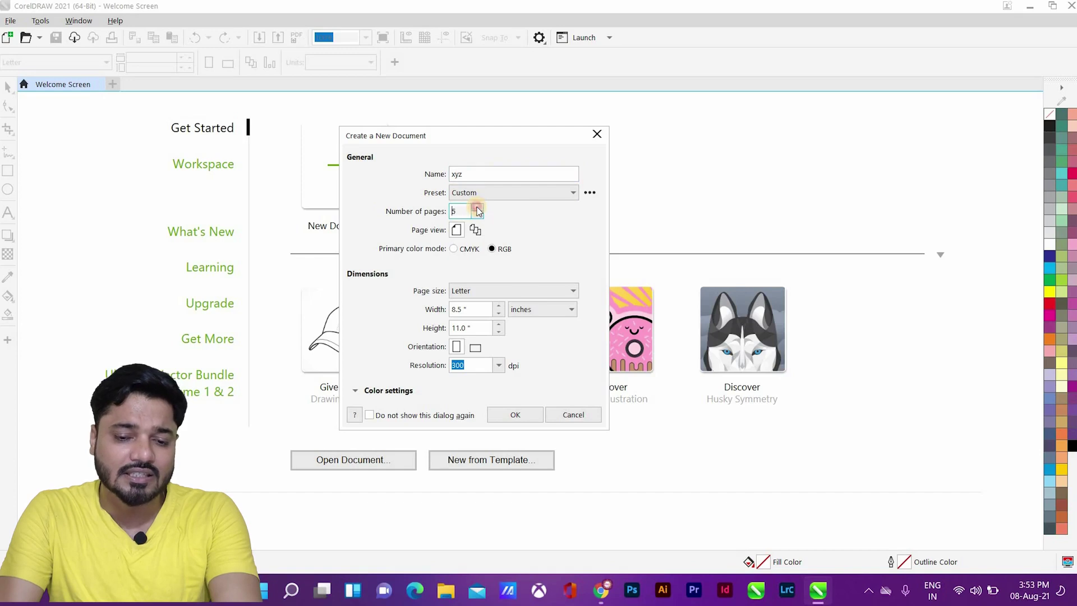
click(479, 208)
click(479, 209)
click(479, 208)
click(479, 209)
click(479, 209)
click(479, 209)
click(479, 209)
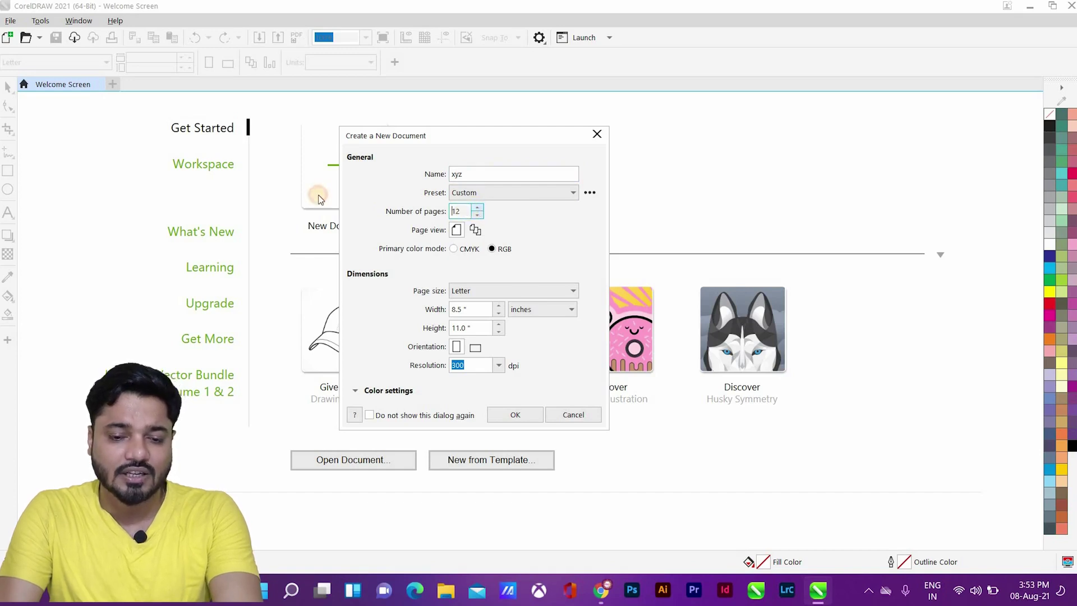
key(ctrl+a)
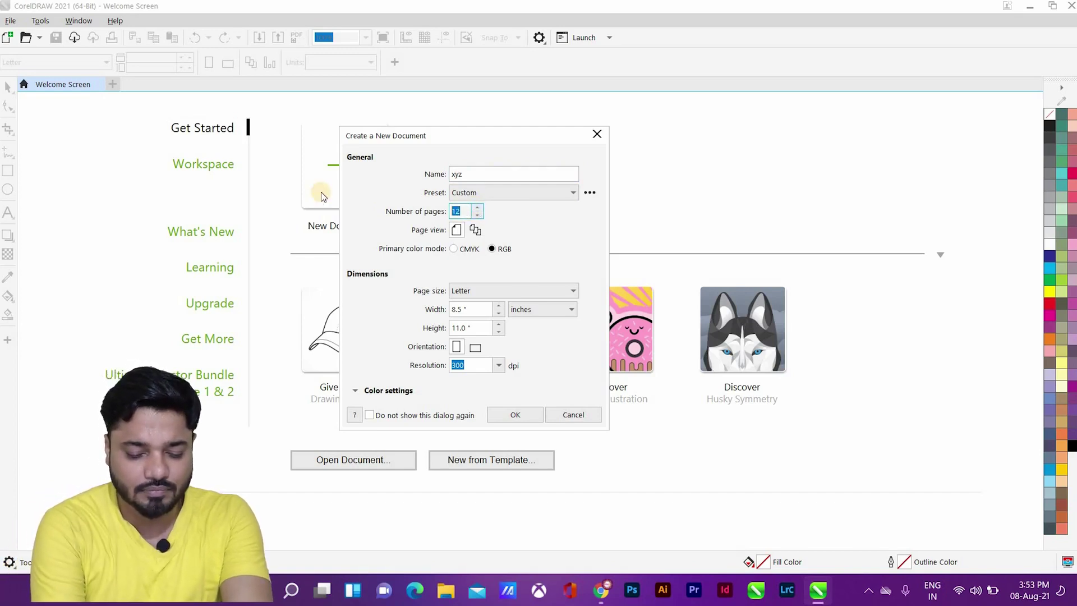
text(50)
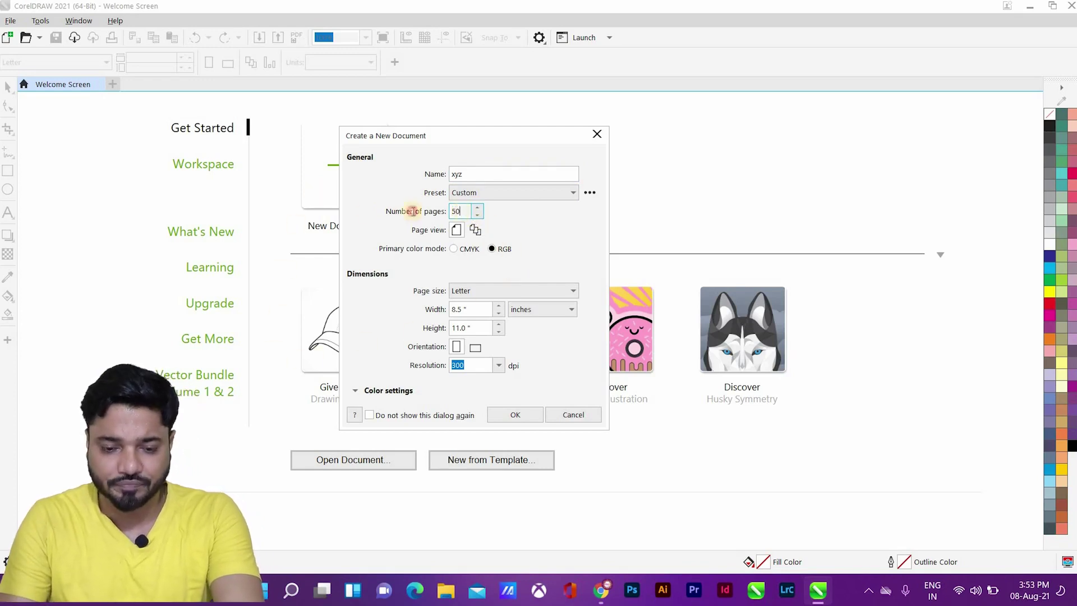
Set the number of pages to 5 and create the xyz document in single page view
key(ctrl+a)
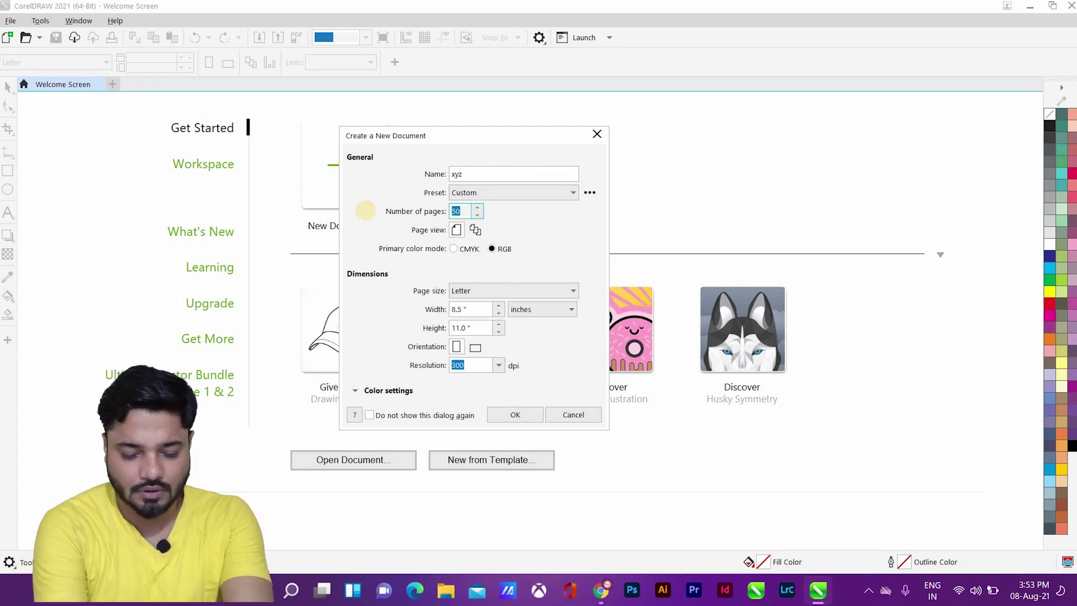
text(1)
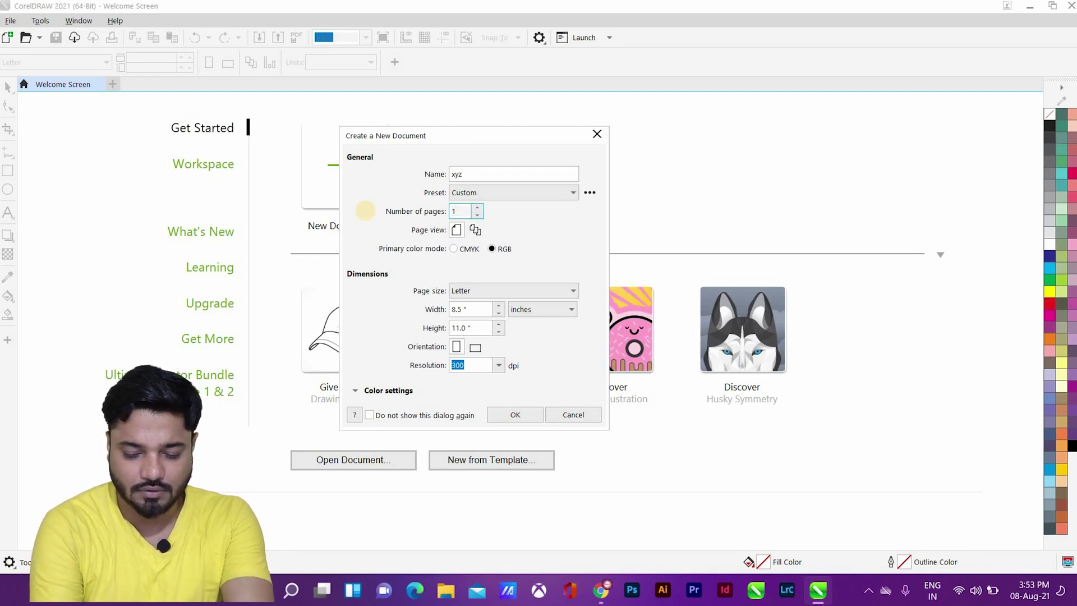
key(BackSpace)
text(5)
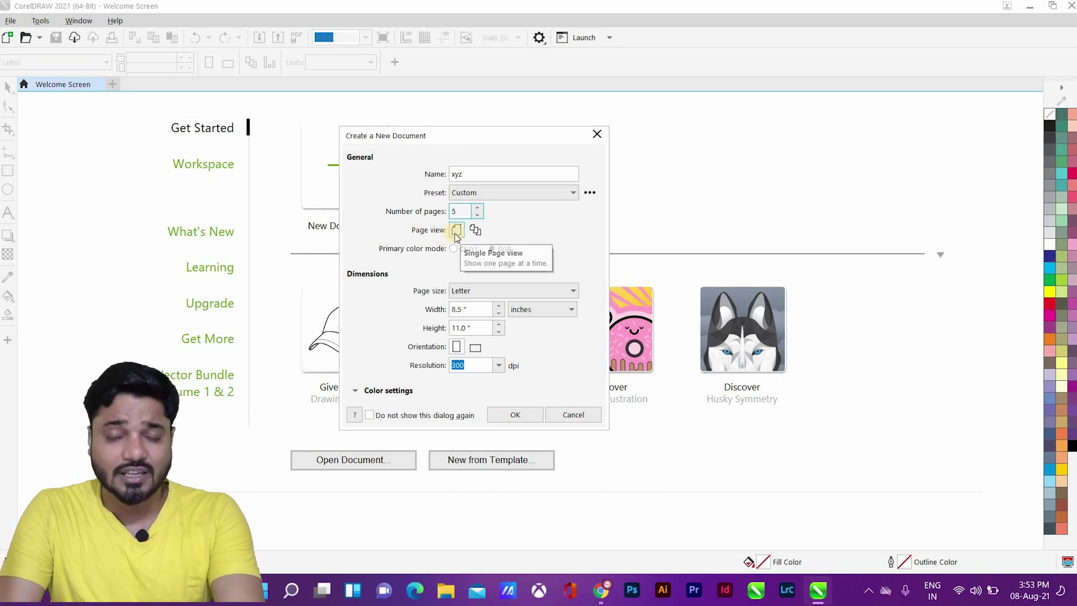
click(498, 411)
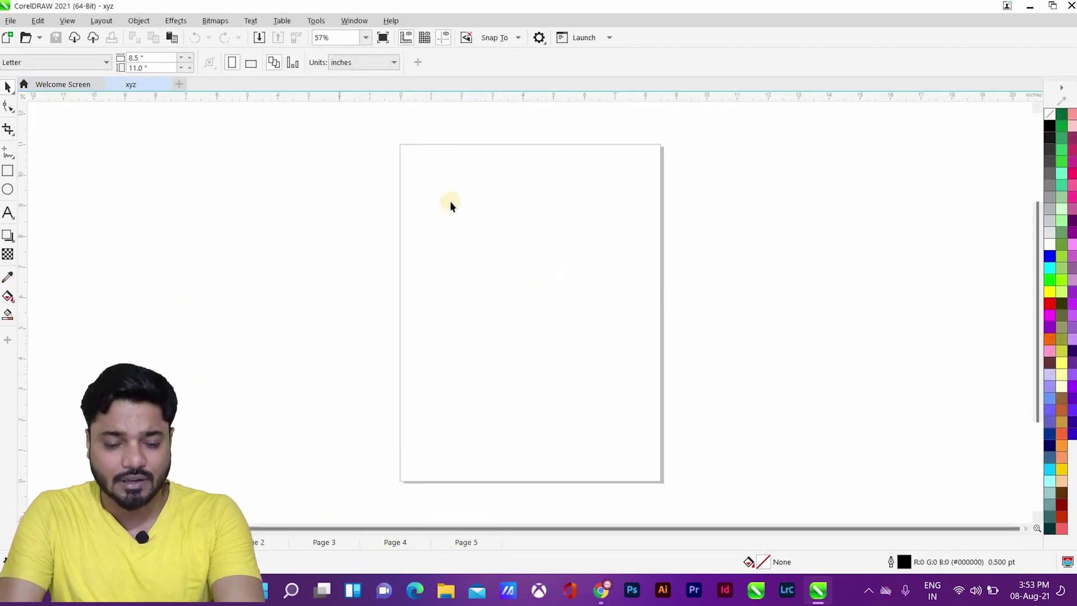
Browse through pages 3, 4 and 5 of the xyz document and close it
click(396, 543)
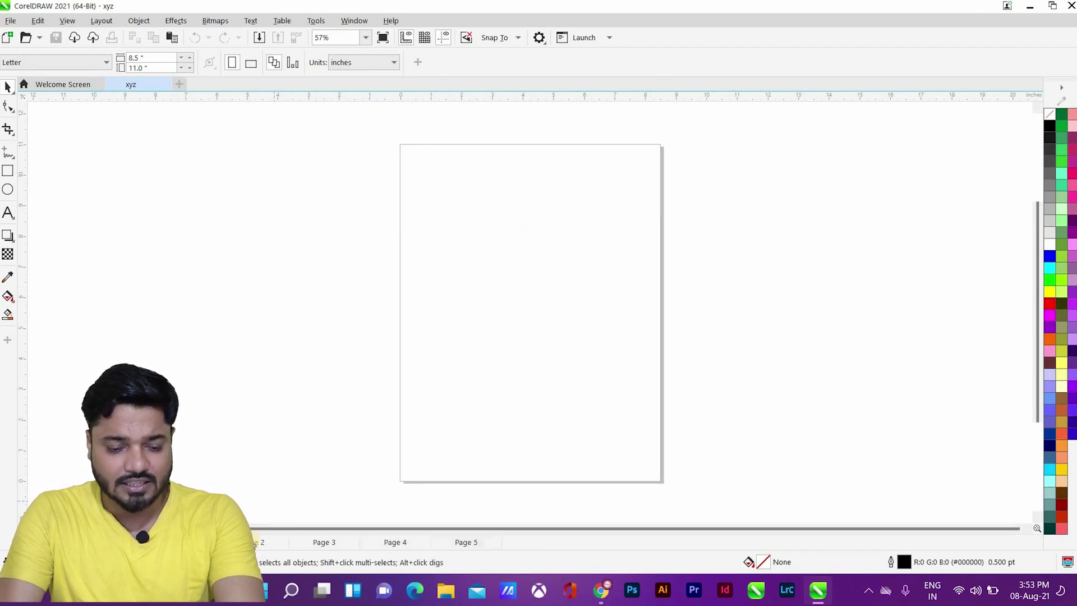
click(340, 542)
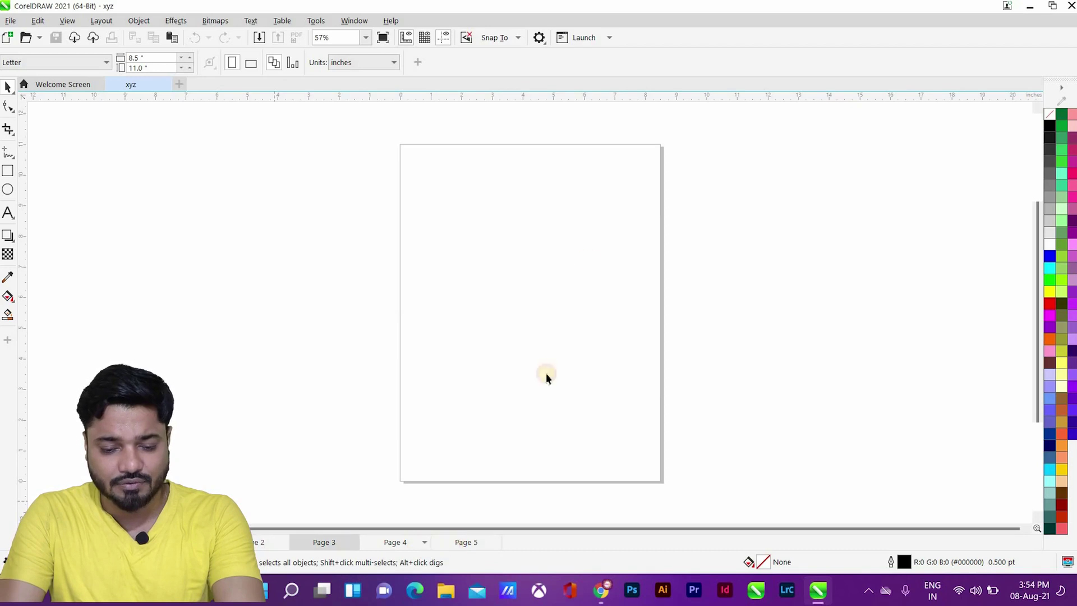
key(Page_Down)
key(Page_Down)
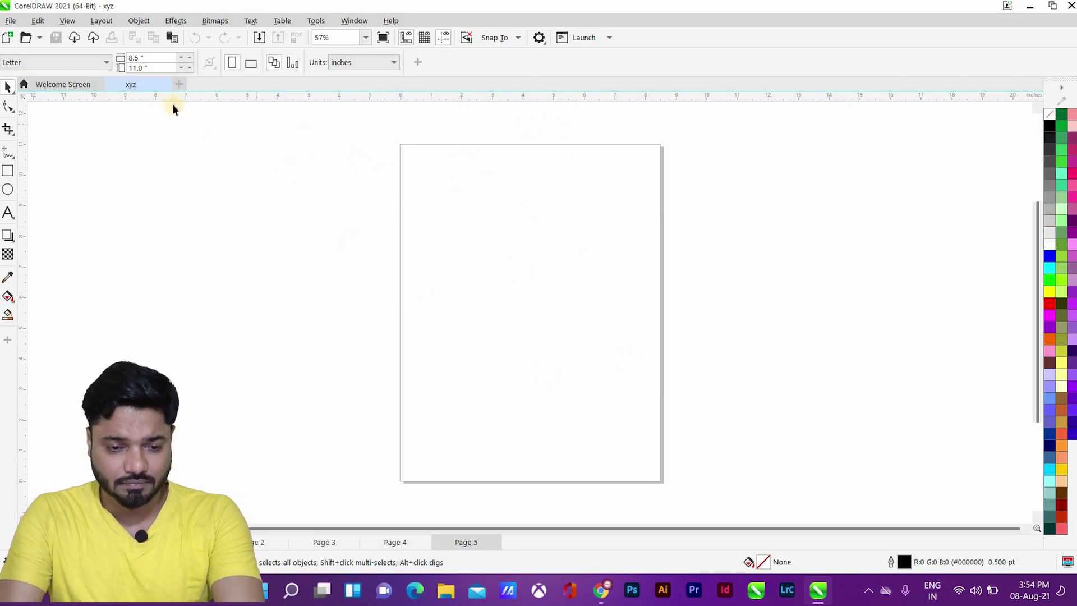
click(164, 85)
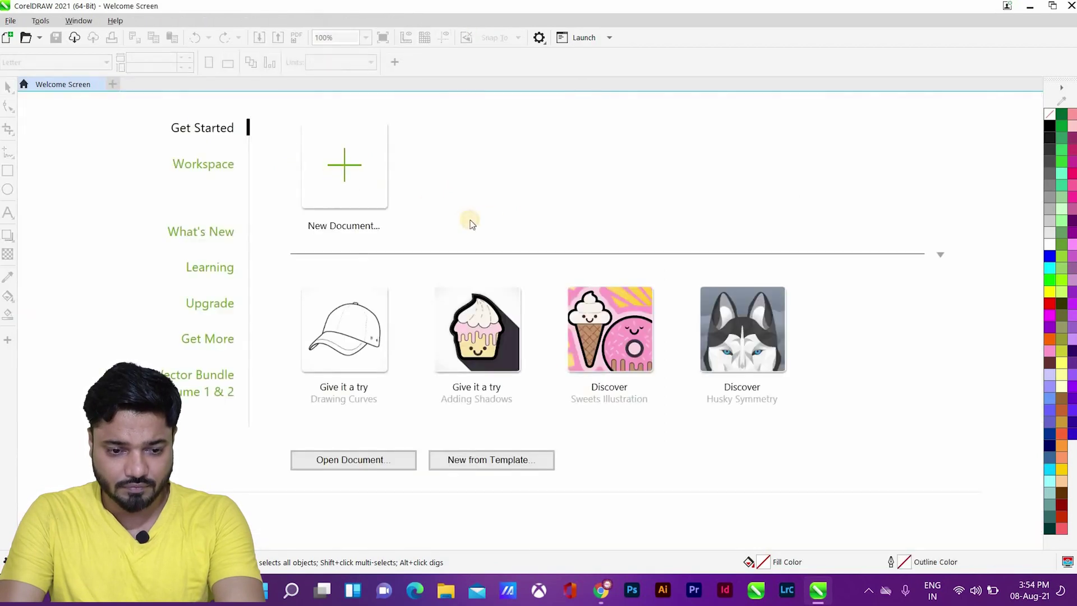
Create another new five-page Letter document using the multipage view
key(ctrl+n)
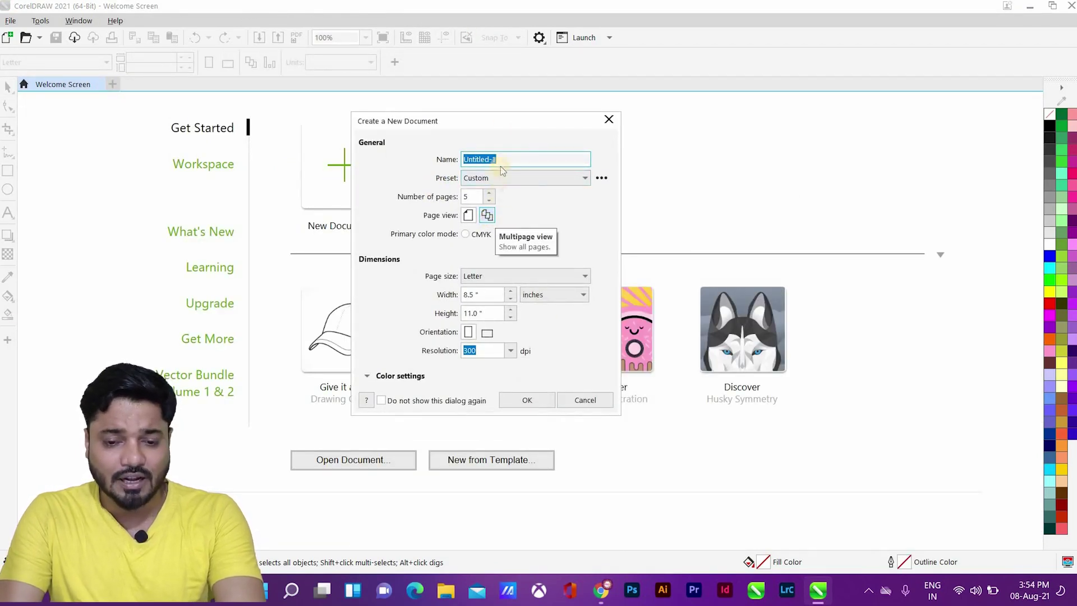
click(512, 396)
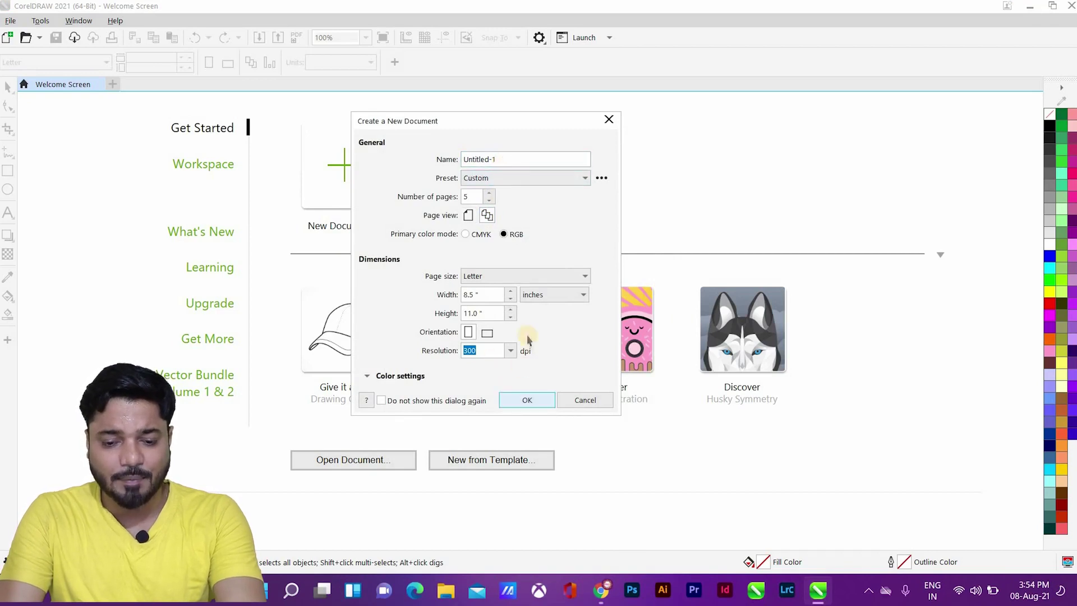
click(528, 399)
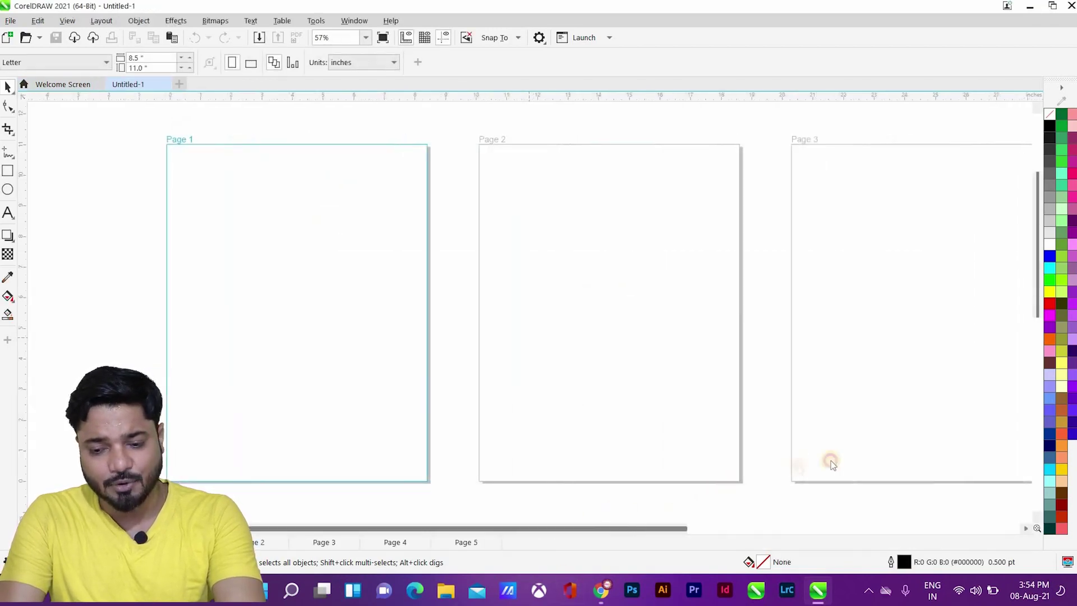
View all five pages of the document together and close the document
scroll(832, 462, right, 5)
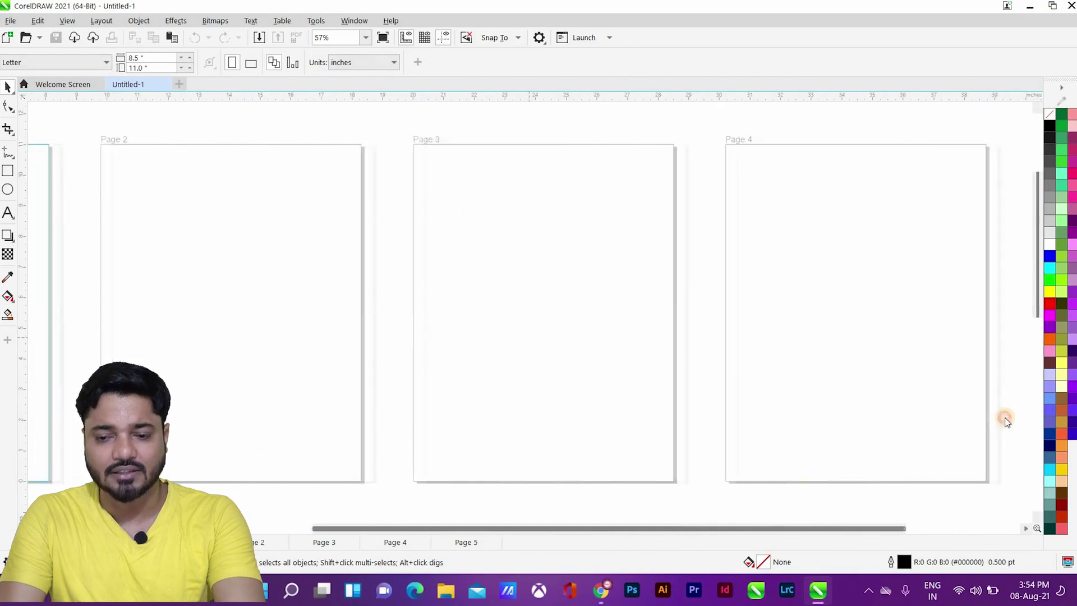
key(h)
scroll(444, 352, down, 3)
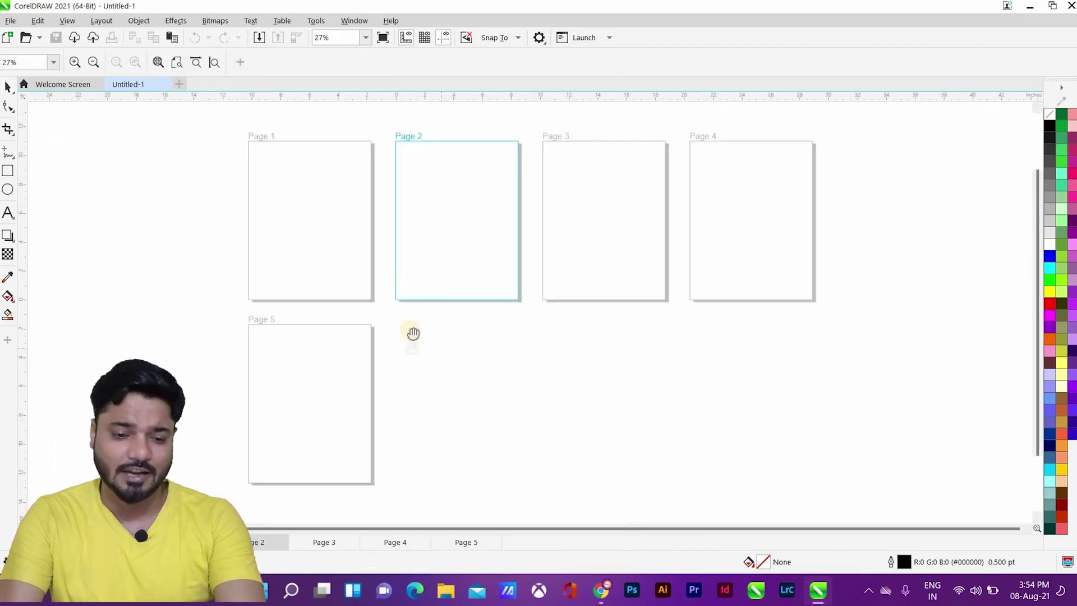
key(ctrl+F4)
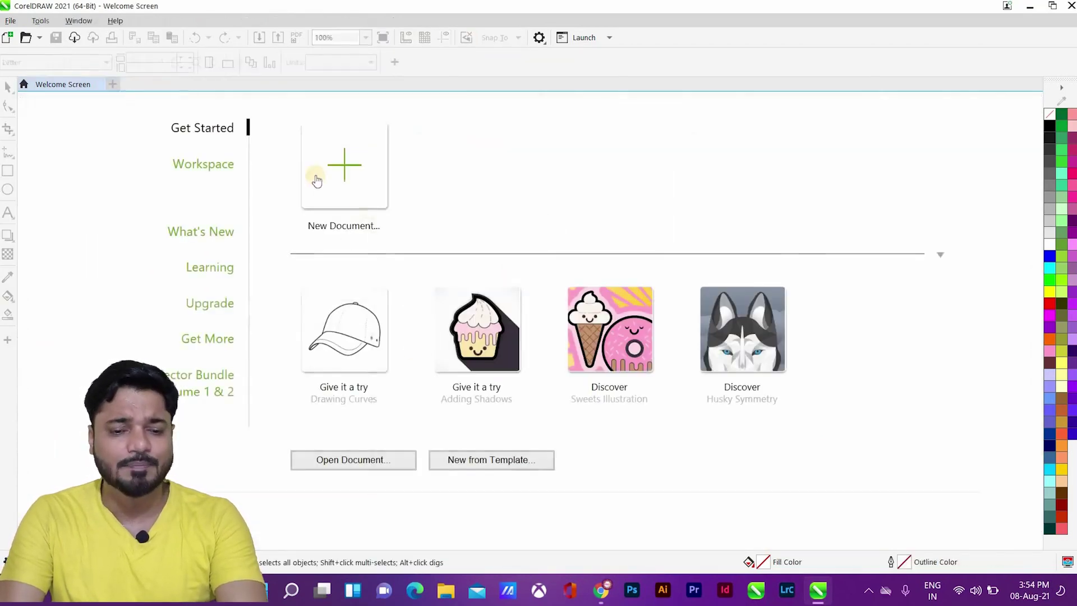
Start a new document named xyz with CMYK as its primary color mode
click(312, 178)
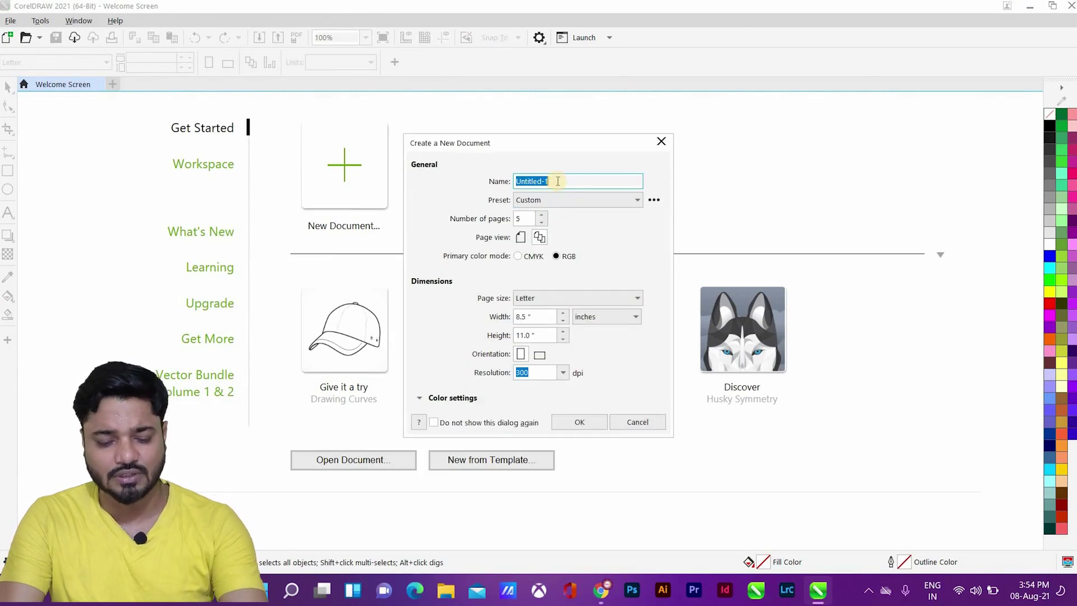
text(xyz)
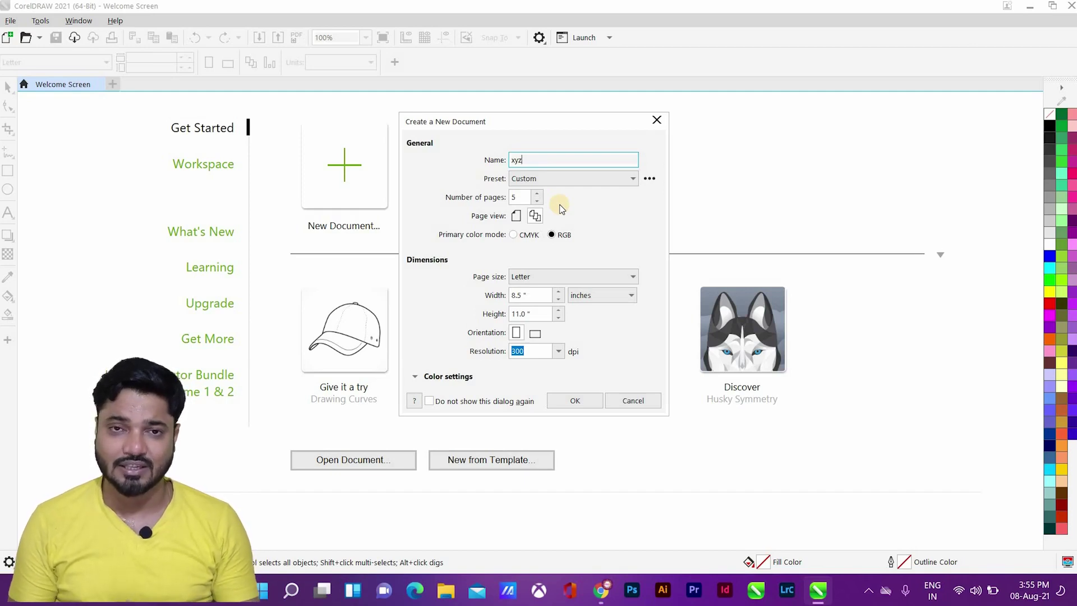
click(514, 235)
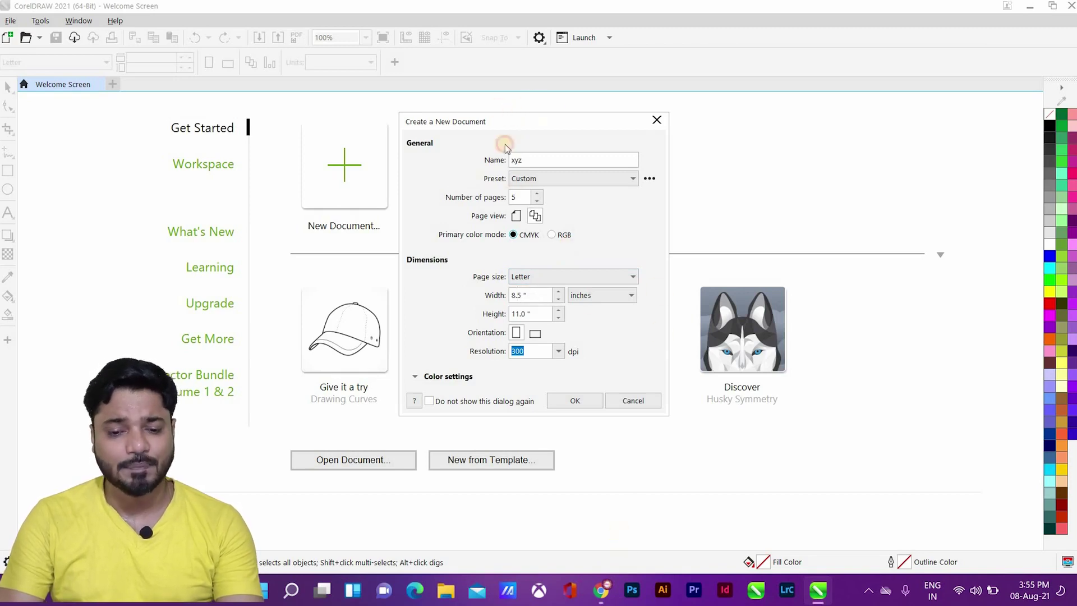
Set a custom page size for the xyz document, 20 wide and 8 high, keeping inches as the unit
click(547, 268)
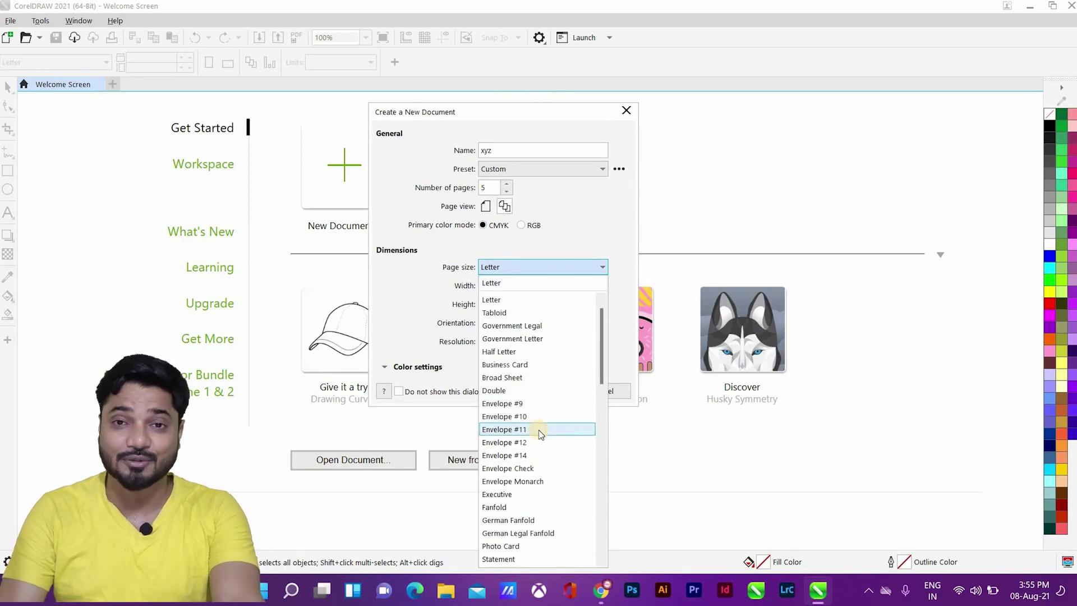
click(508, 300)
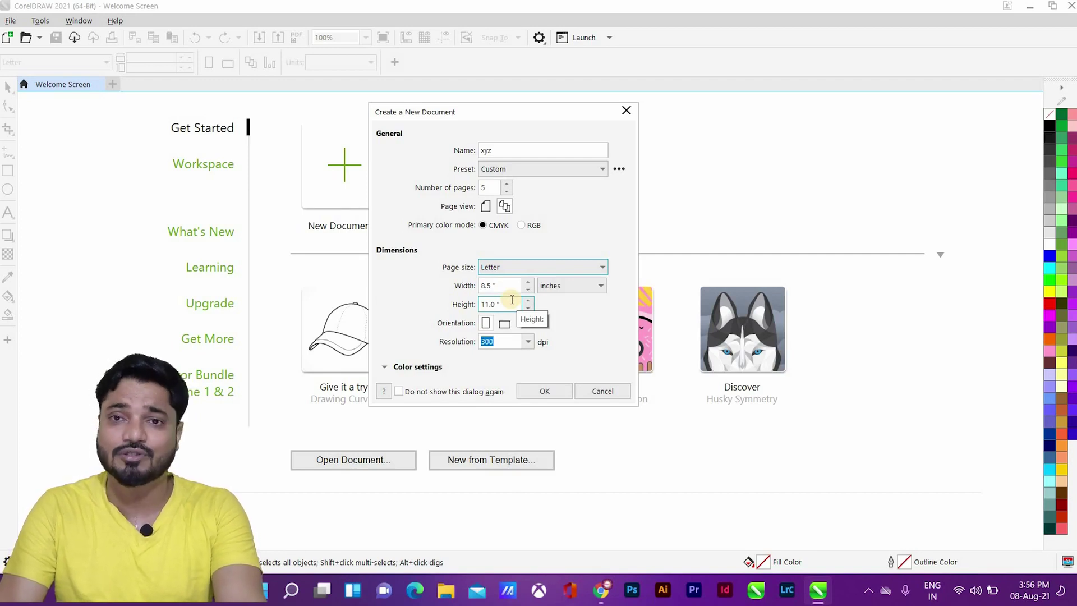
key(Tab)
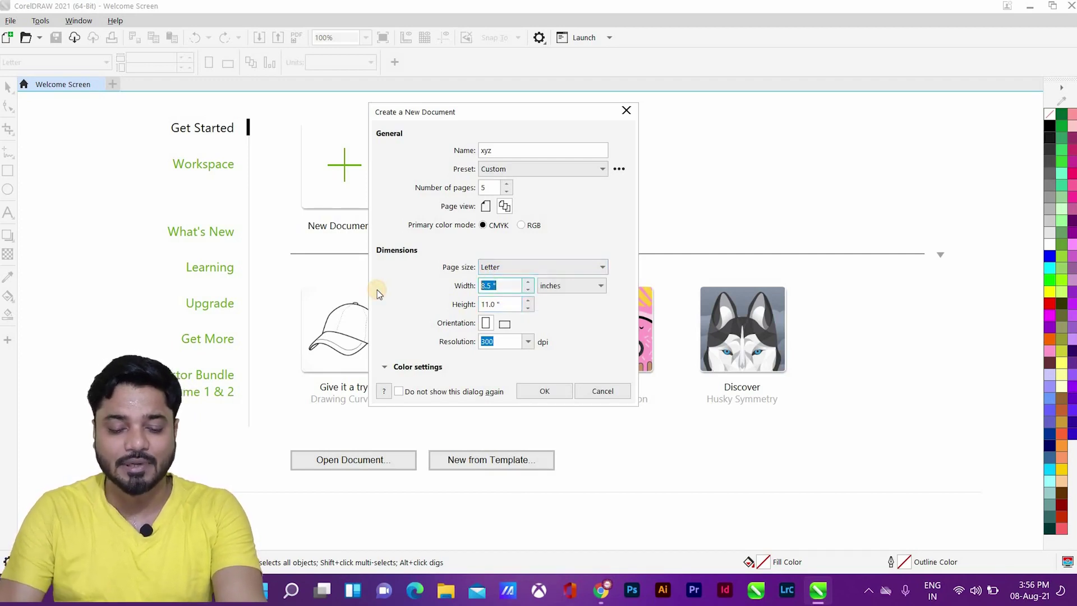
text(20)
key(Tab)
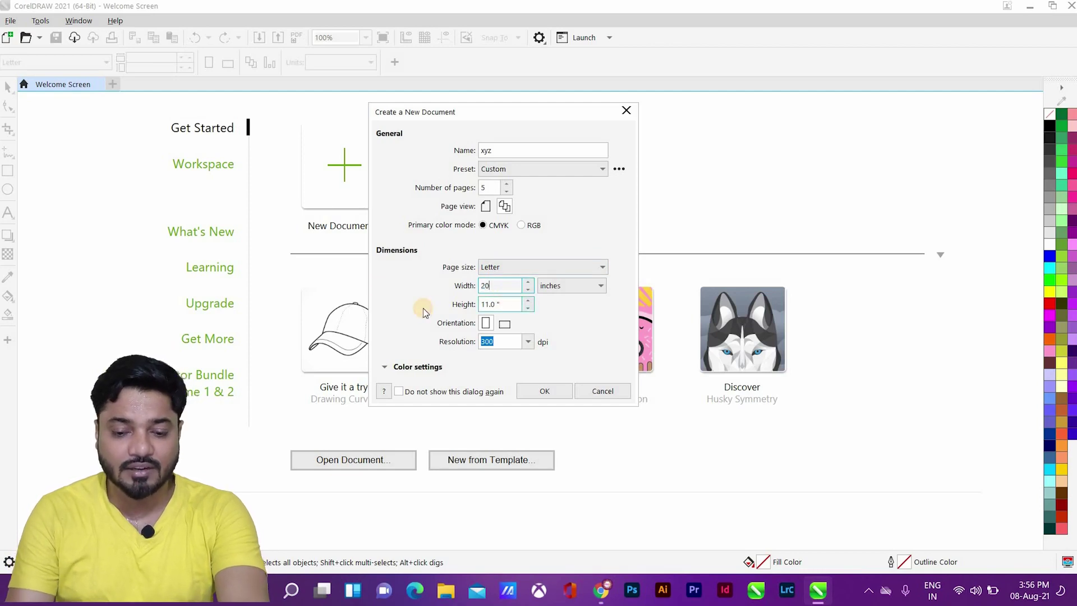
text(8)
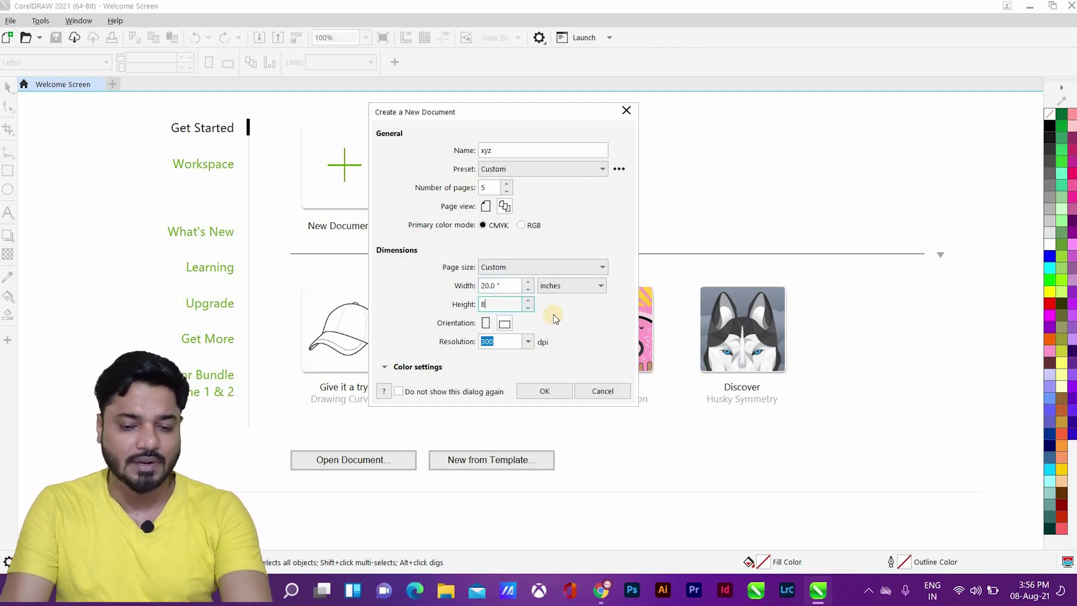
click(578, 293)
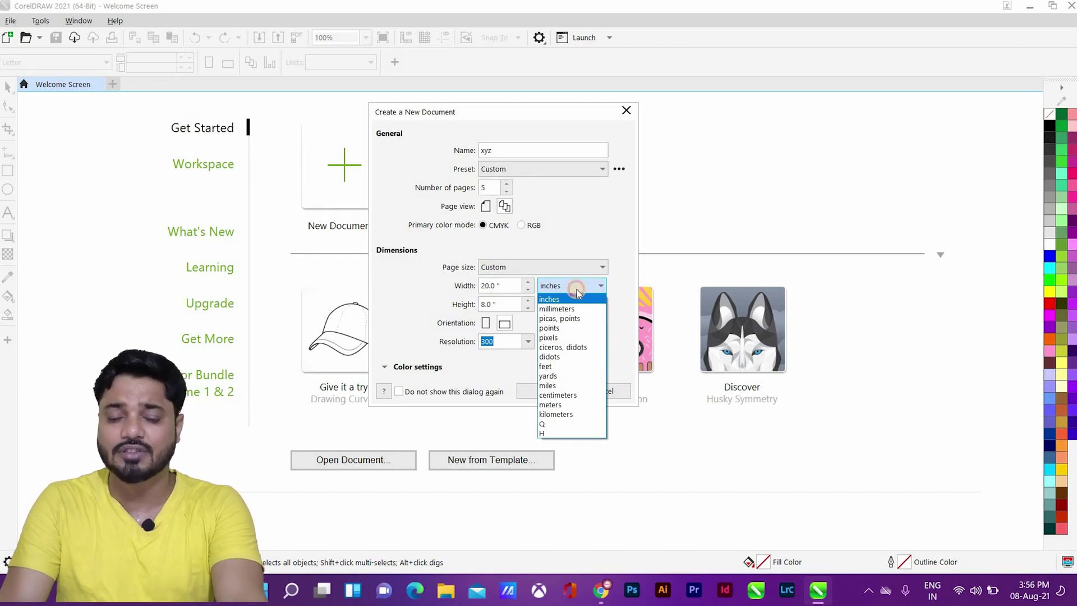
click(577, 288)
click(577, 288)
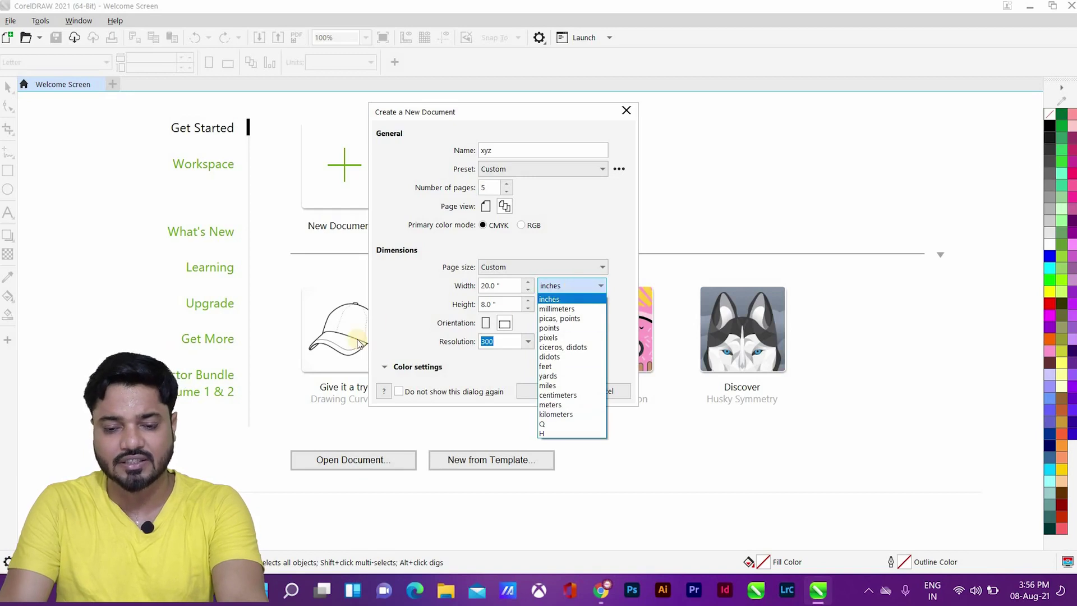
key(Tab)
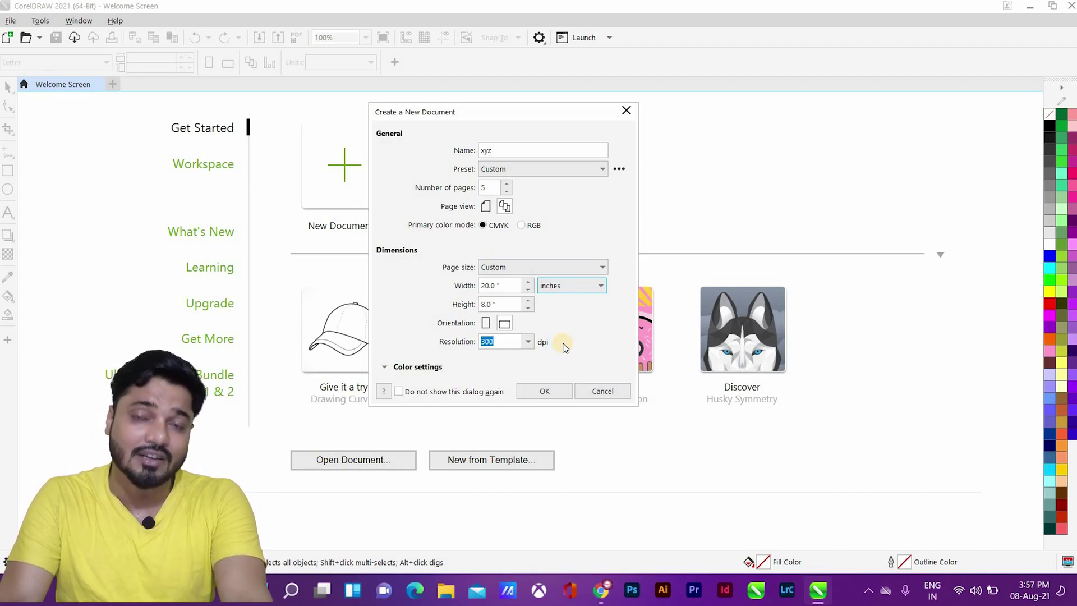
Create the xyz document with a resolution of 72 dpi and close it after viewing its pages
drag(496, 338, 465, 336)
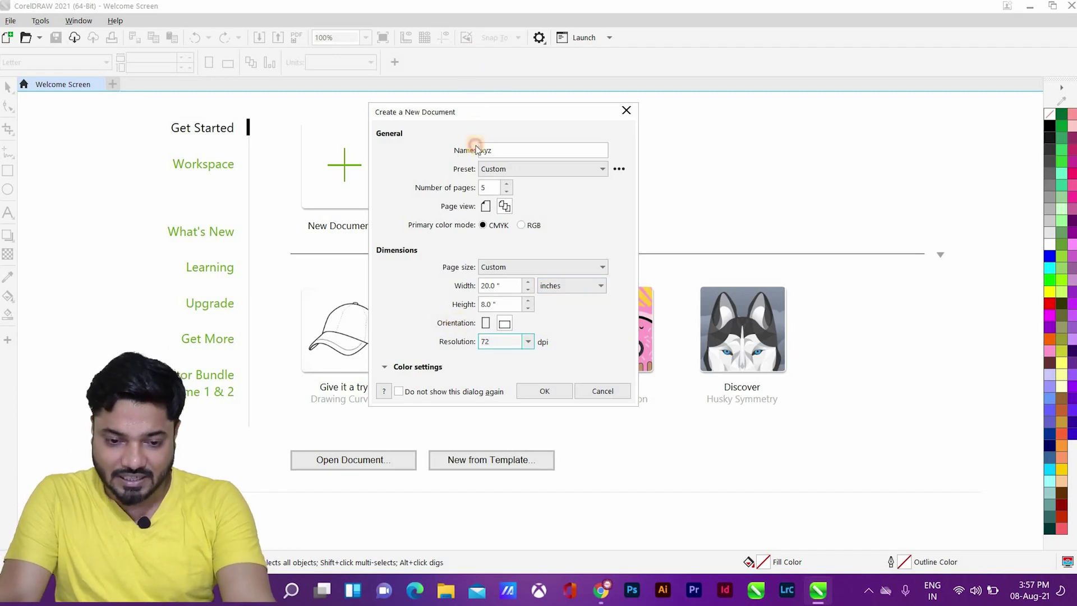
drag(425, 111, 446, 138)
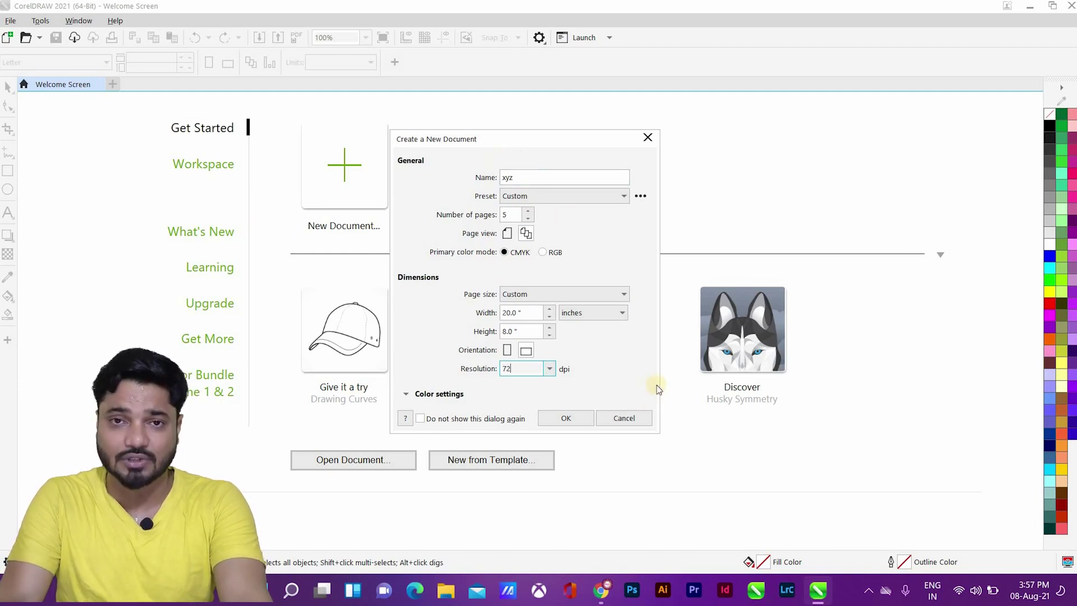
click(572, 418)
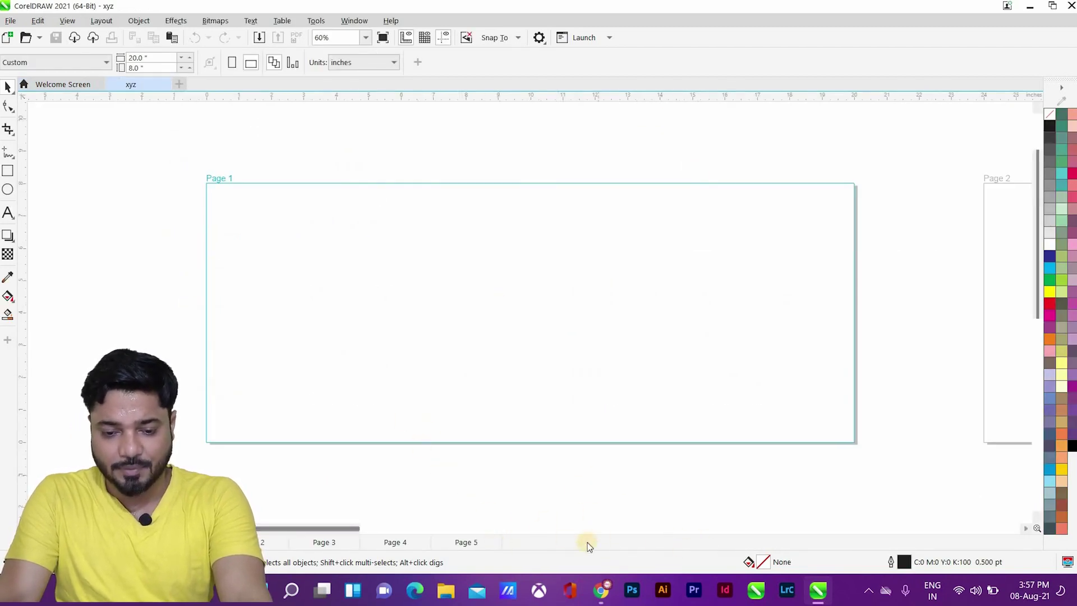
drag(293, 530, 191, 466)
click(166, 84)
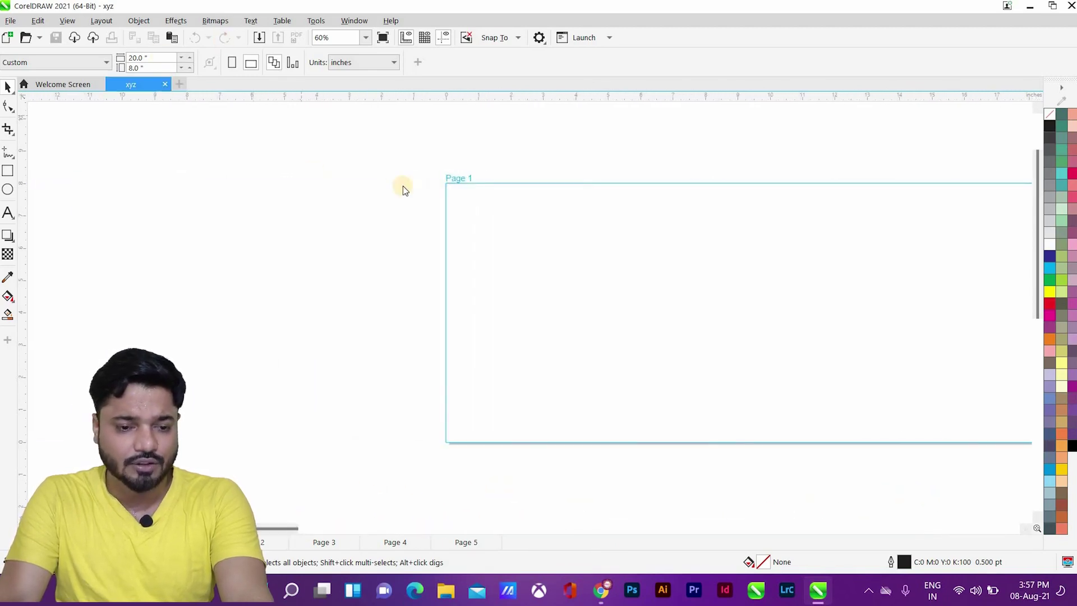
Start another new document with the single-page view and the number of pages set to 1
key(ctrl+n)
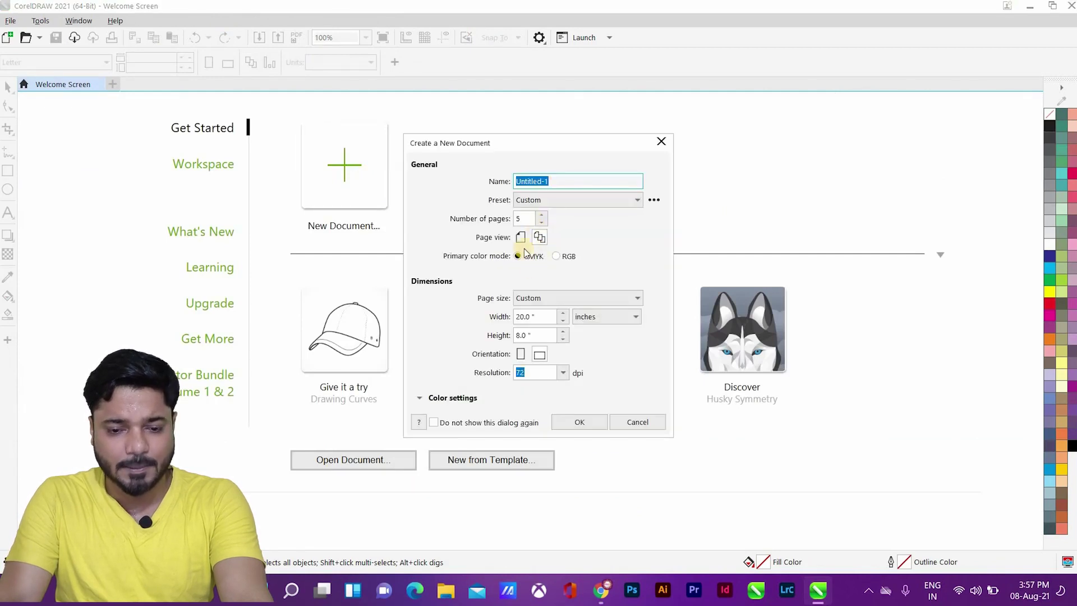
click(528, 248)
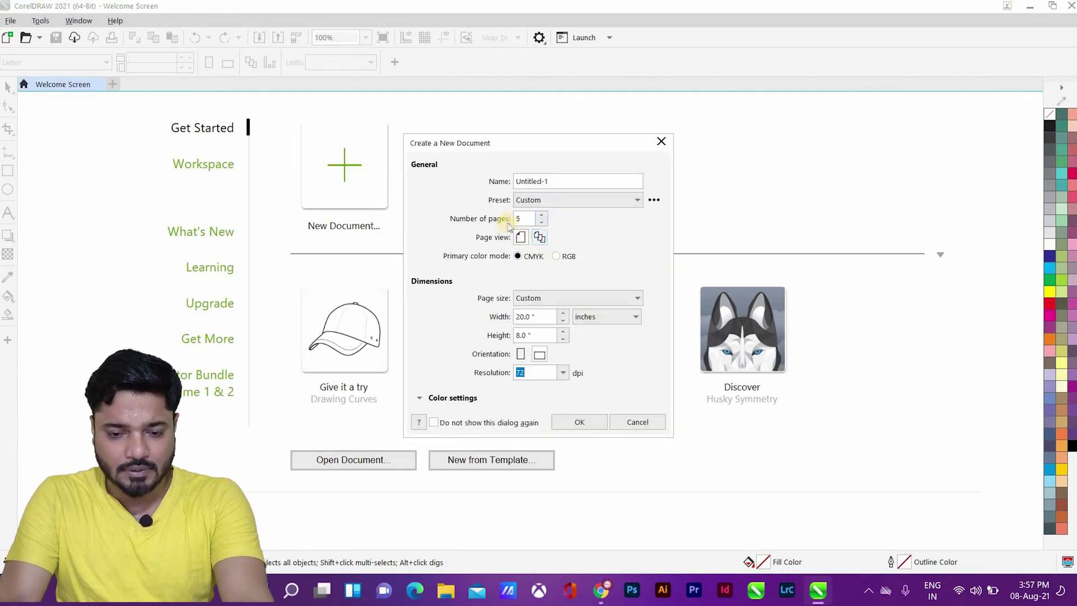
click(542, 222)
click(542, 223)
click(542, 223)
click(542, 223)
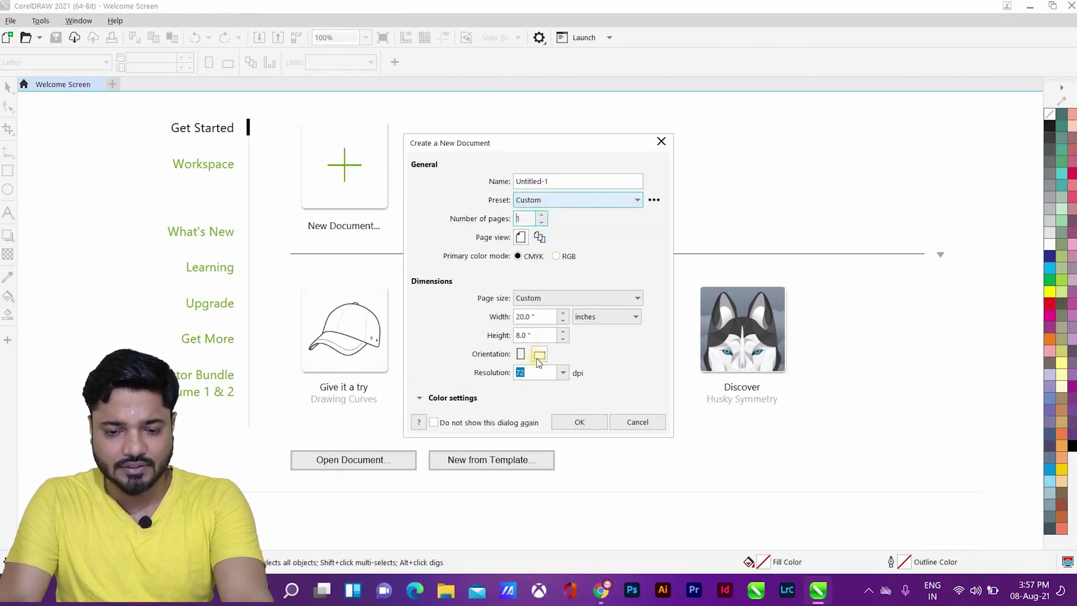
Choose A4 as the page size and create the portrait document in millimeters
click(551, 298)
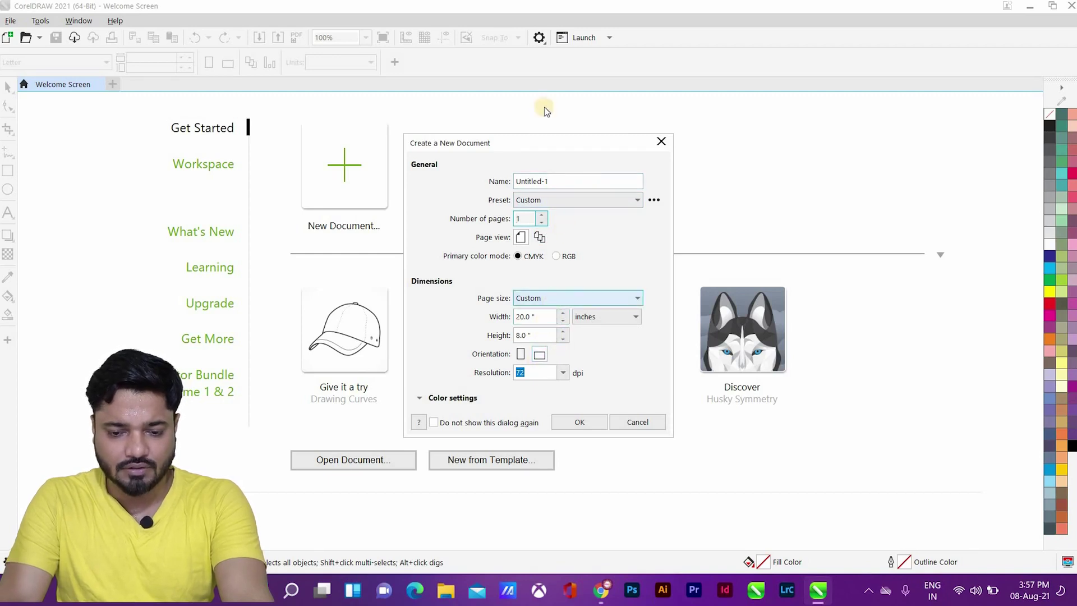
scroll(555, 106, up, 5)
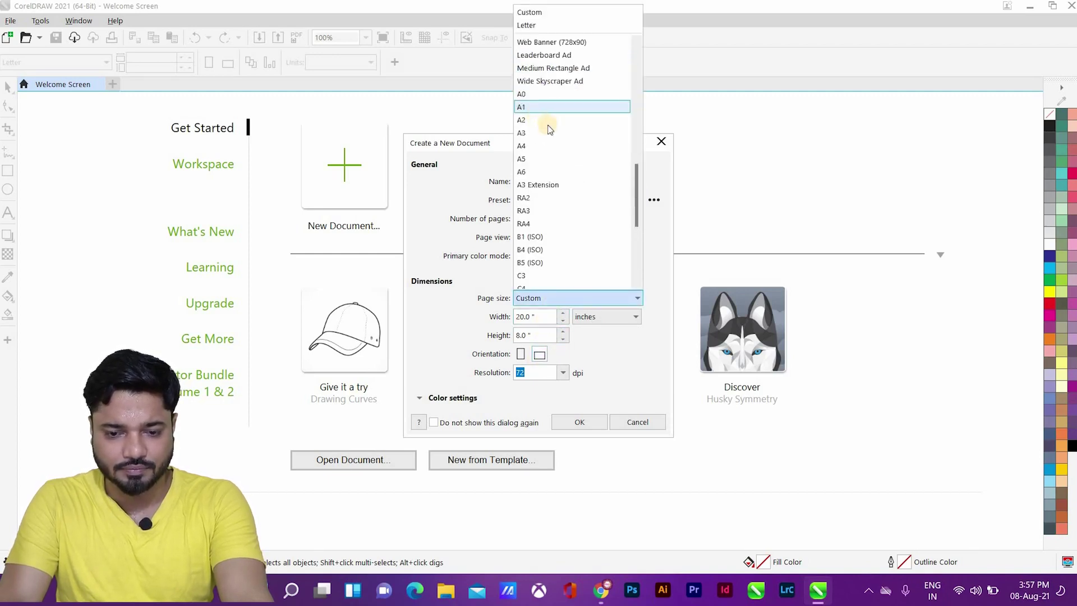
click(583, 418)
click(579, 422)
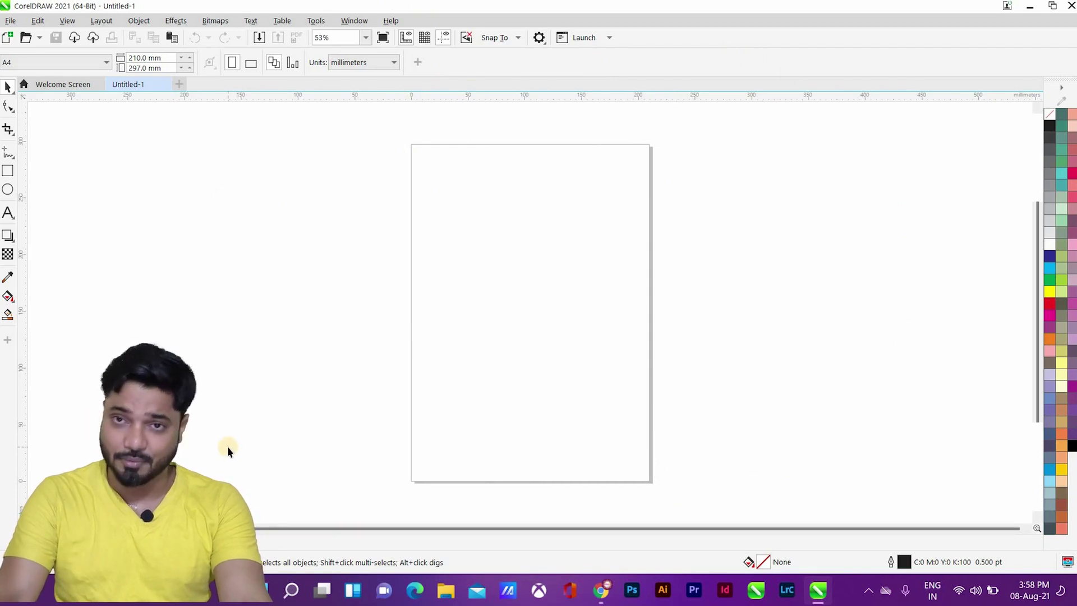
click(8, 105)
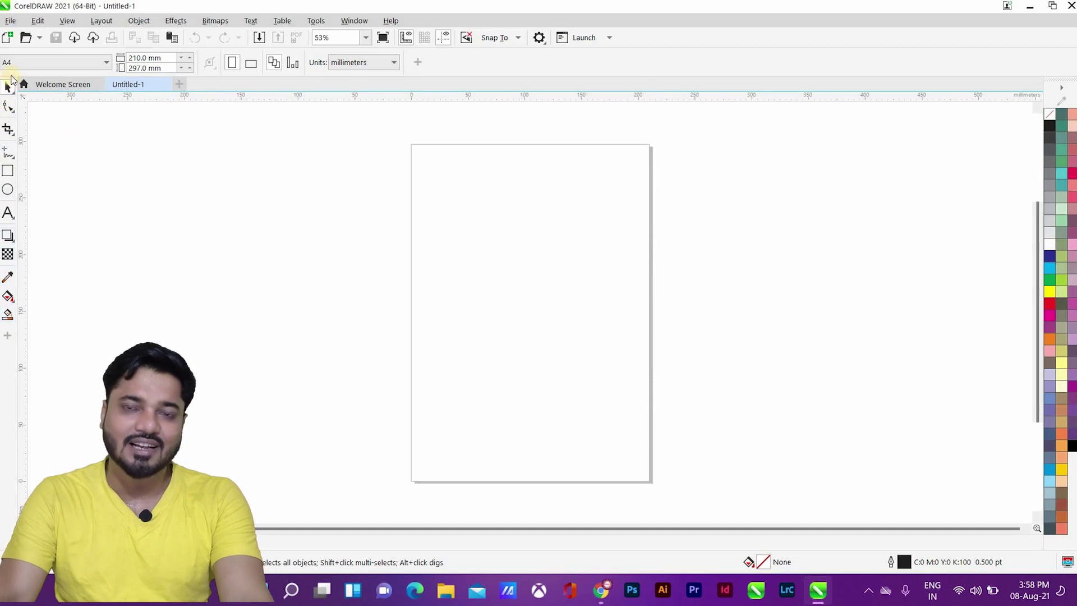
click(37, 21)
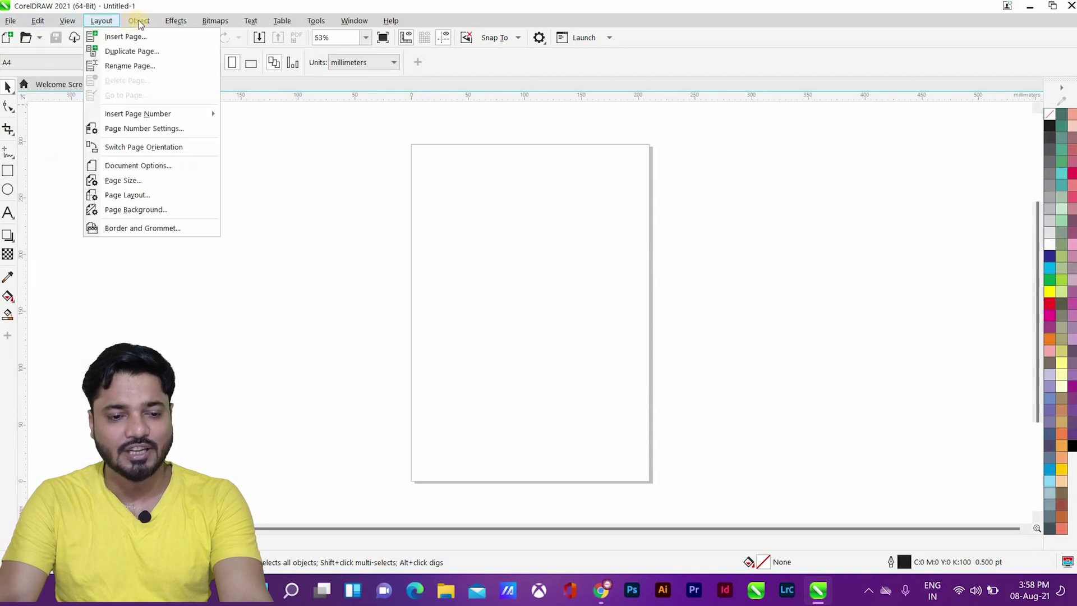
mouse_move(153, 19)
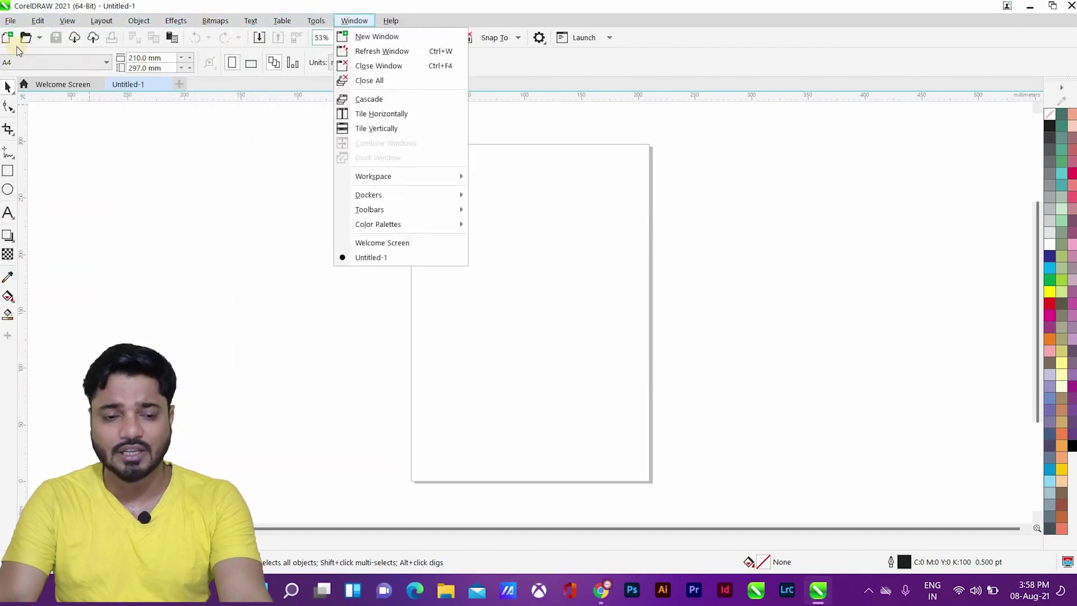
click(209, 45)
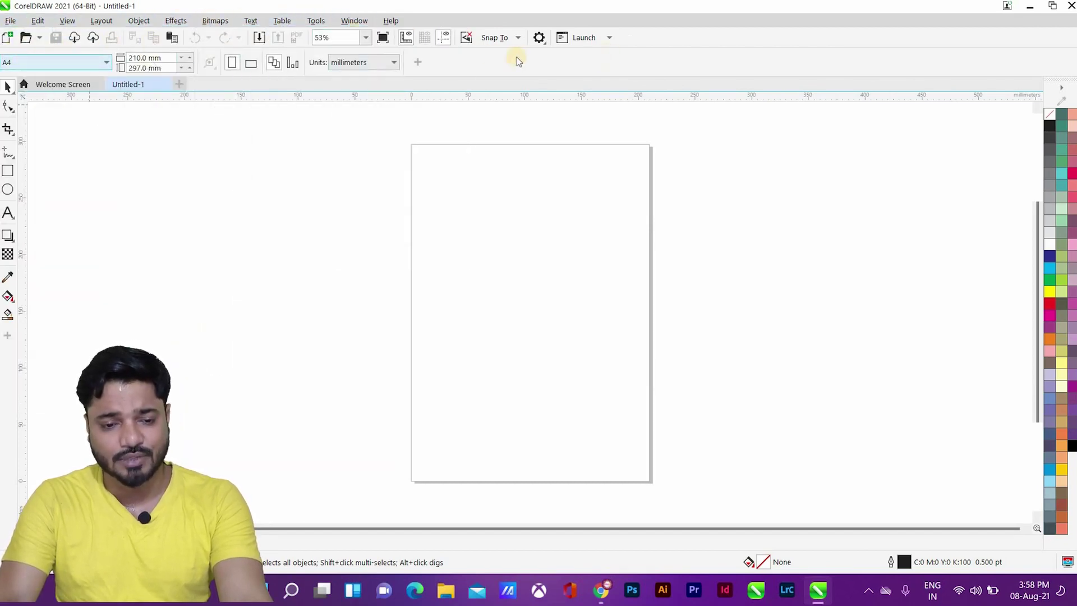
Draw a rectangle about 163 by 150 mm on the A4 page and reposition it within the page edges
click(8, 170)
mouse_move(444, 204)
mouse_down()
mouse_move(502, 297)
mouse_move(628, 374)
mouse_up()
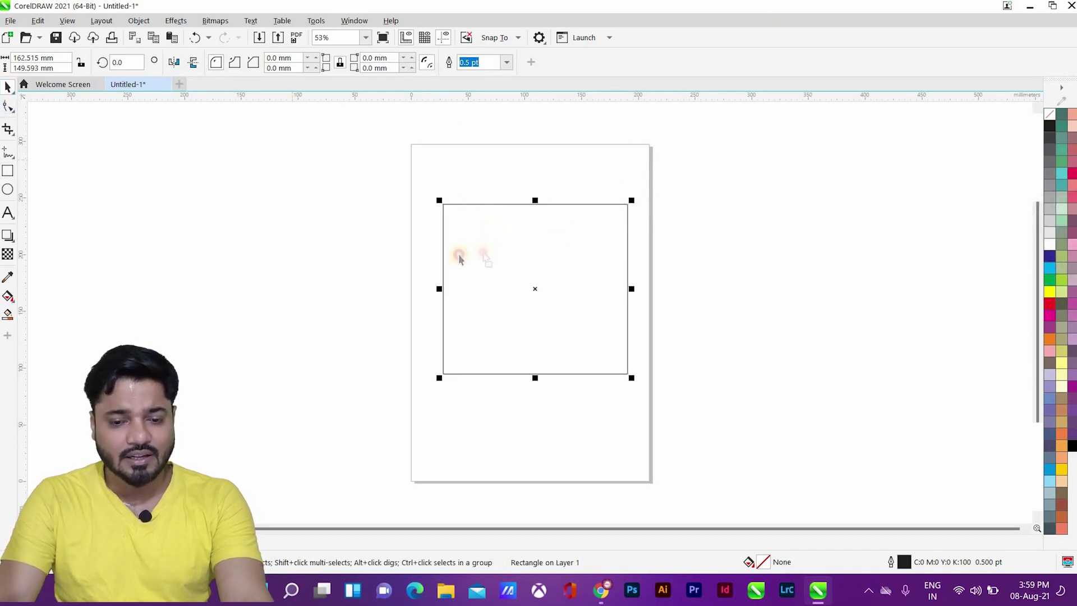
drag(456, 252, 403, 251)
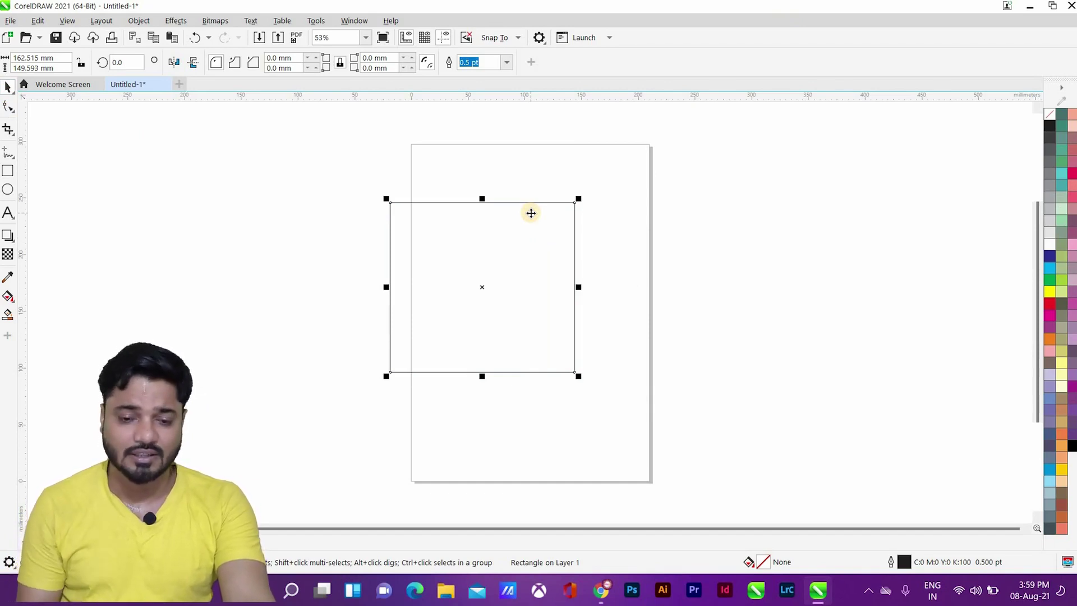
drag(531, 213, 568, 216)
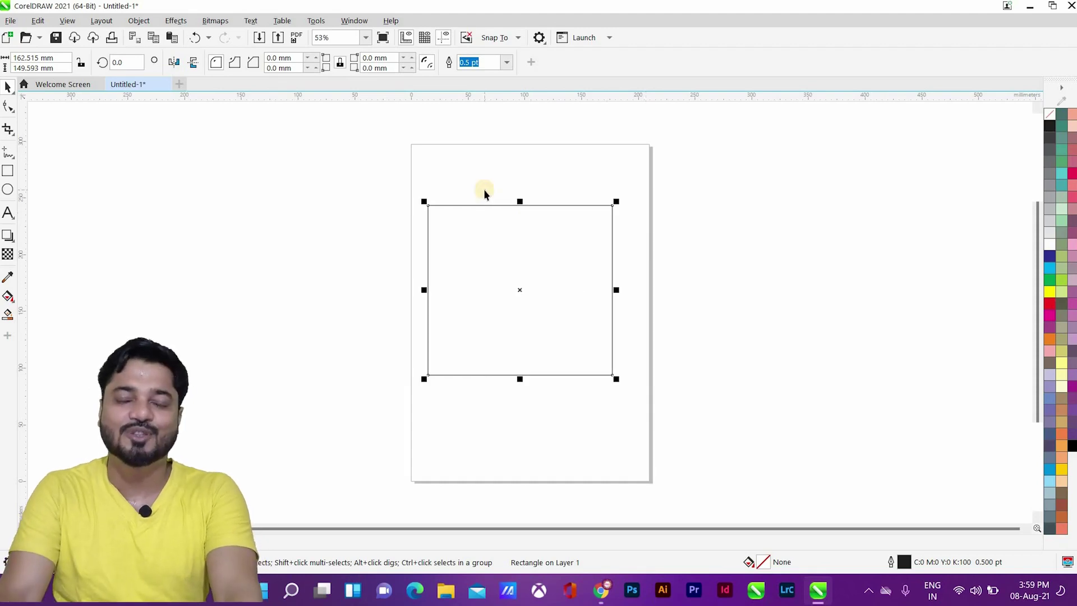